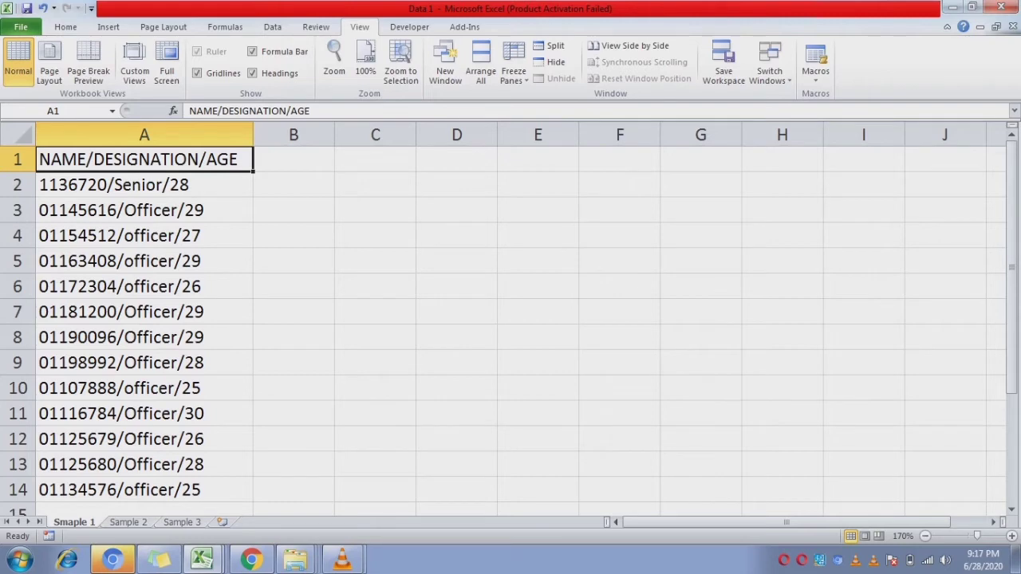
Check cells A2 and A1 of the slash-separated list, then switch to the Data tab.
{"action": "left_click", "coordinate": [144, 184]}
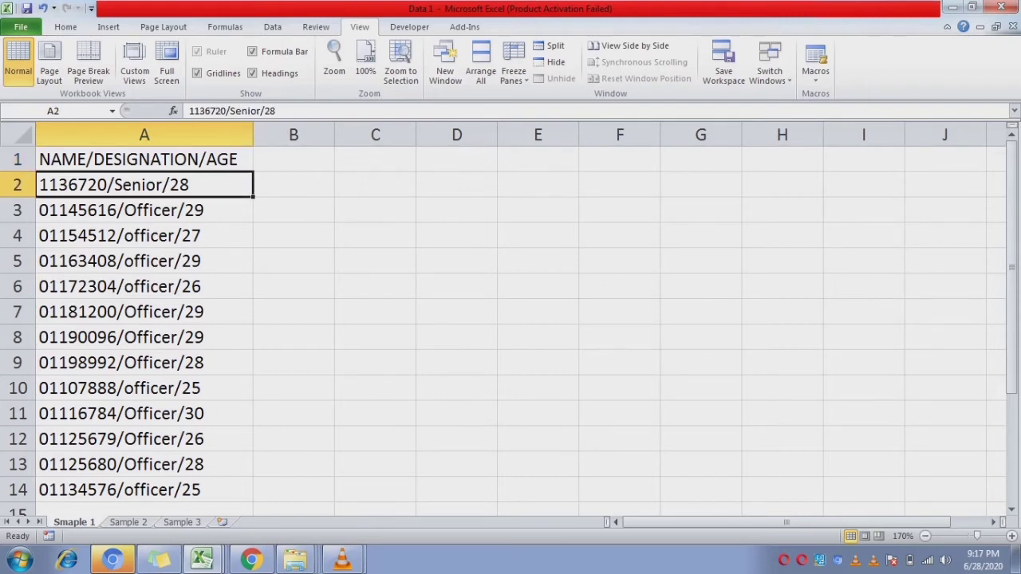
{"action": "left_click", "coordinate": [144, 159]}
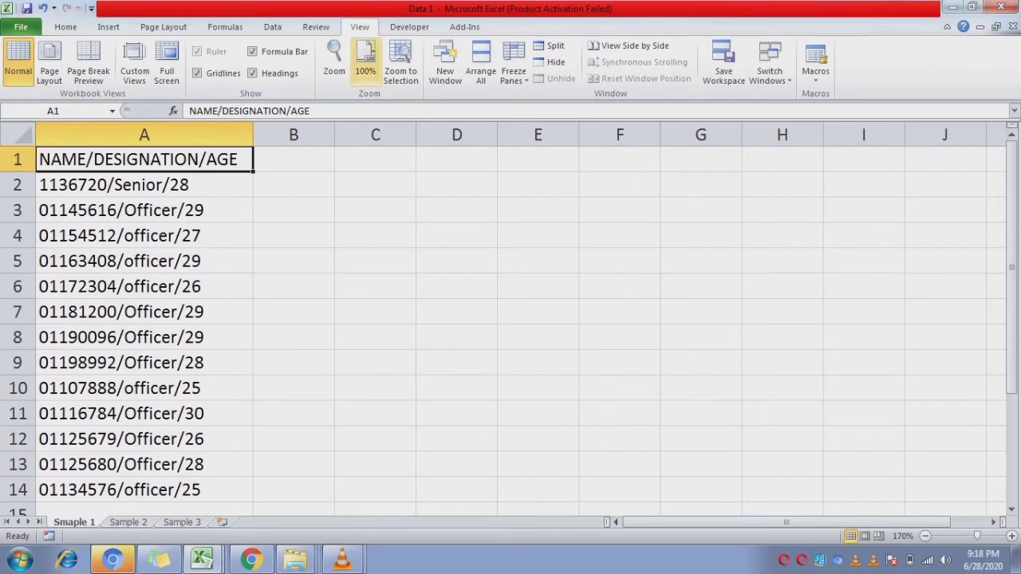
{"action": "left_click", "coordinate": [272, 27]}
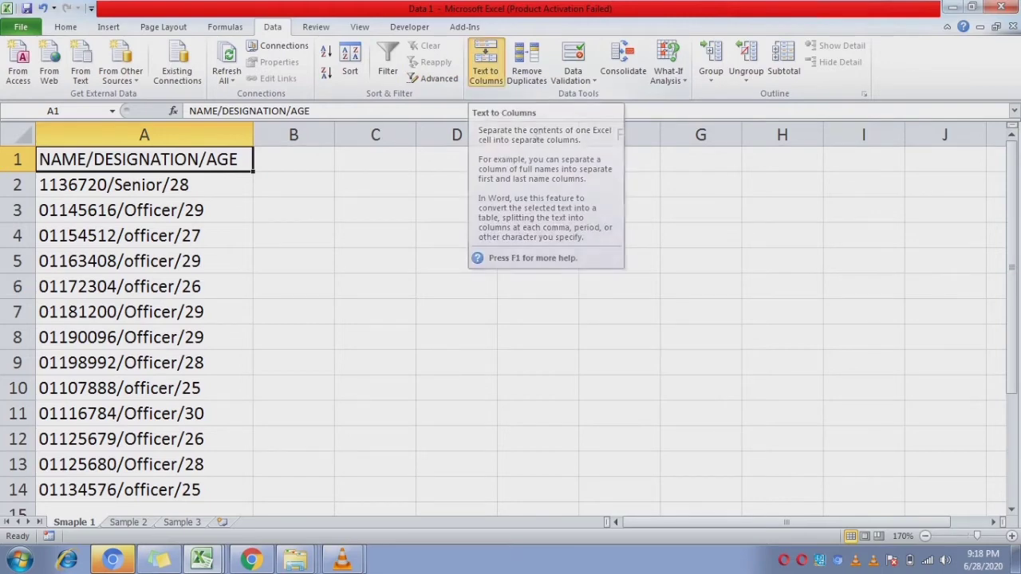
Select the whole list A1:A14 and open Text to Columns for it with Delimited chosen.
{"action": "left_click", "coordinate": [485, 64]}
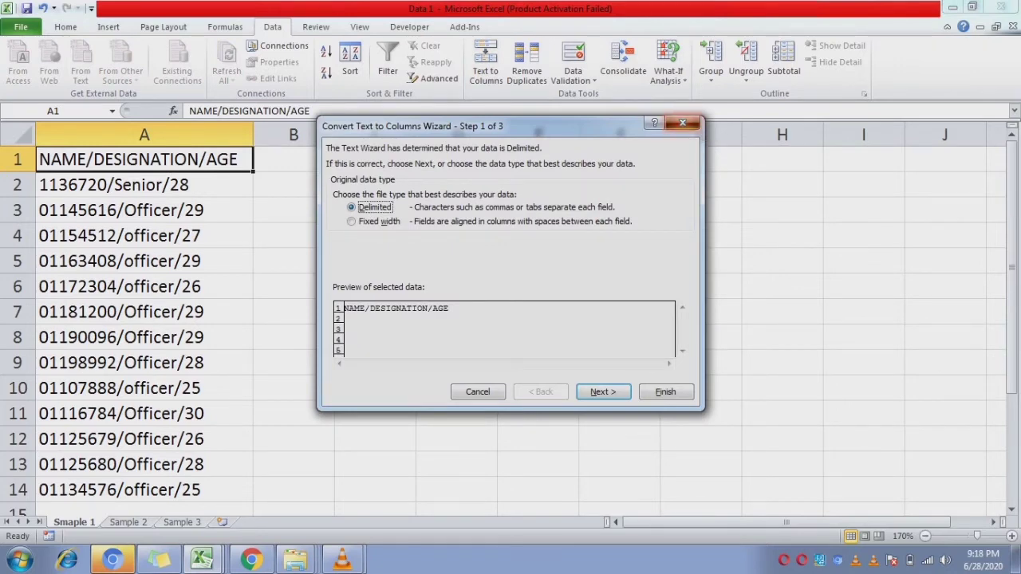
{"action": "left_click", "coordinate": [683, 123]}
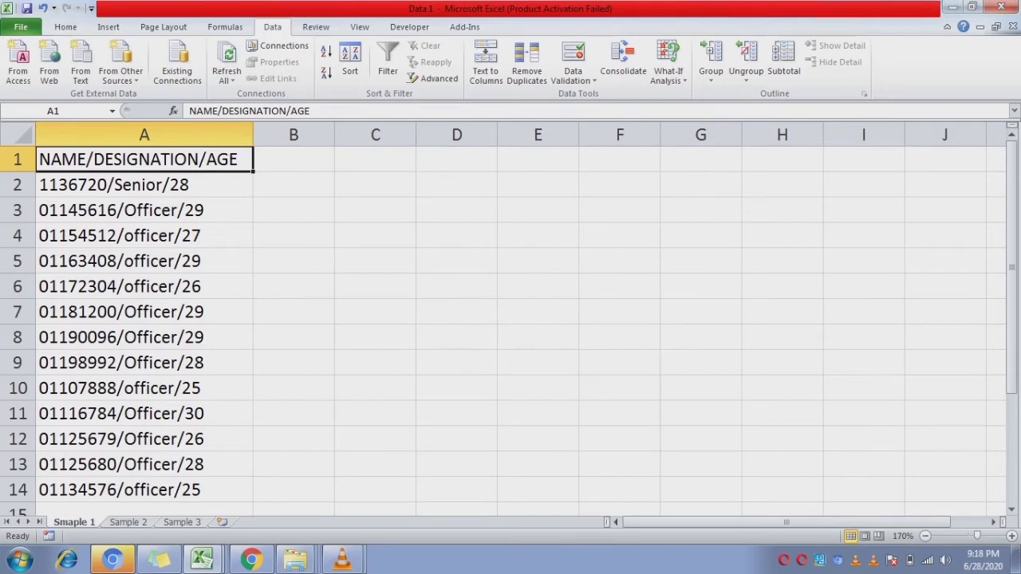
{"action": "key", "text": "ctrl+shift+Down"}
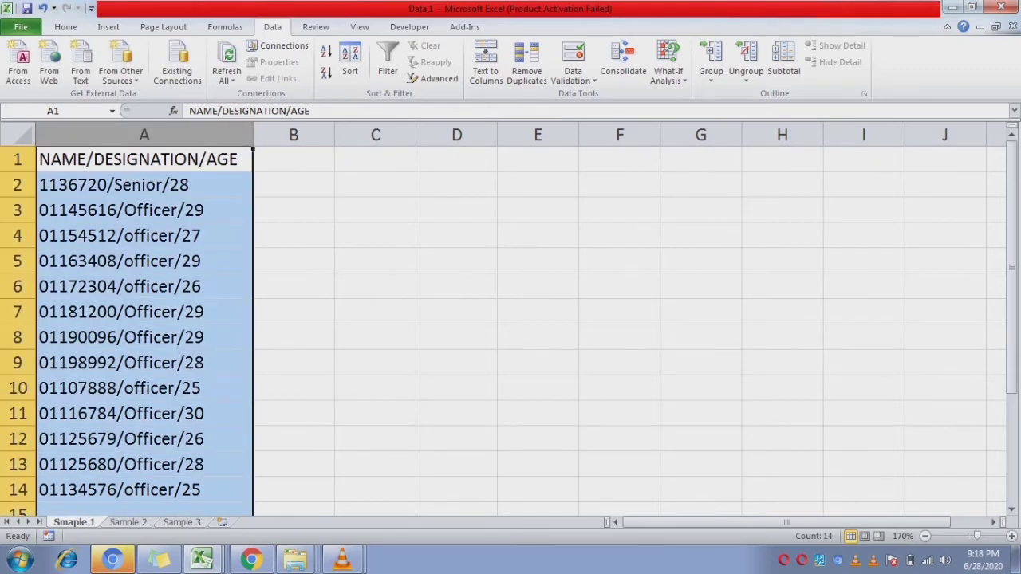
{"action": "key", "text": "alt+d"}
{"action": "key", "text": "e"}
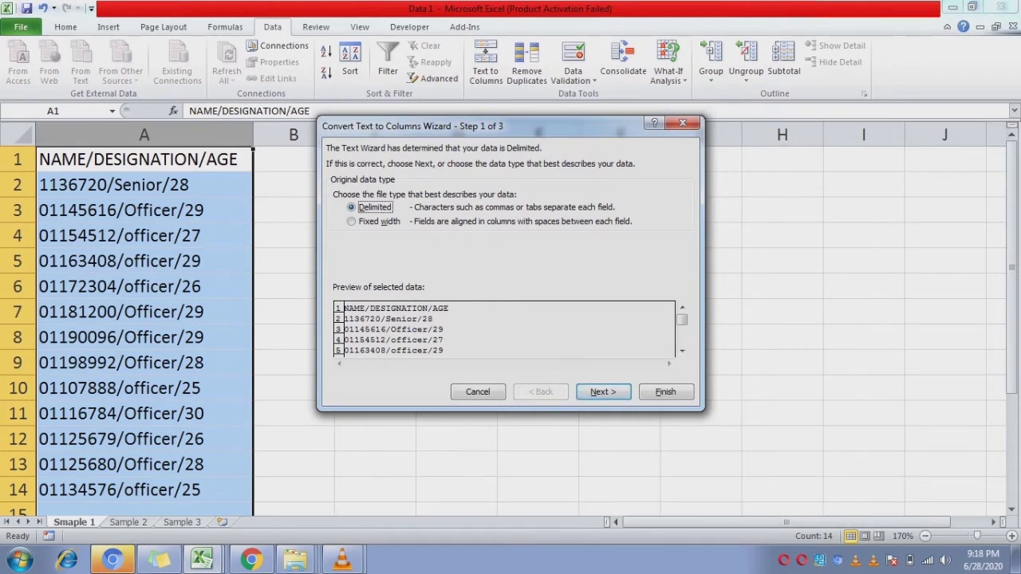
Set an Other delimiter of '/' so NAME, DESIGNATION and AGE preview as separate columns.
{"action": "key", "text": "Return"}
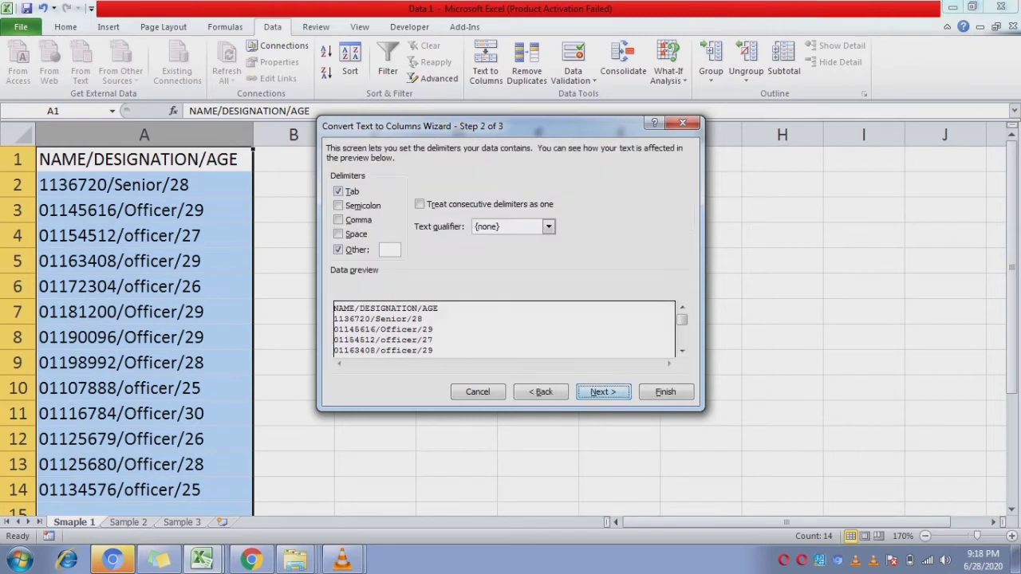
{"action": "key", "text": "Tab"}
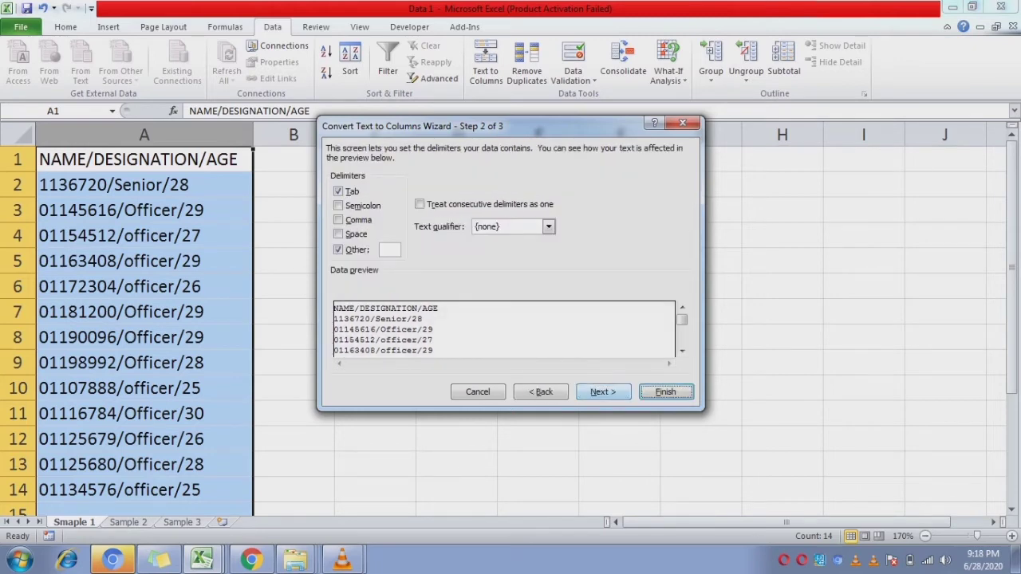
{"action": "key", "text": "shift+Tab"}
{"action": "key", "text": "shift+Tab"}
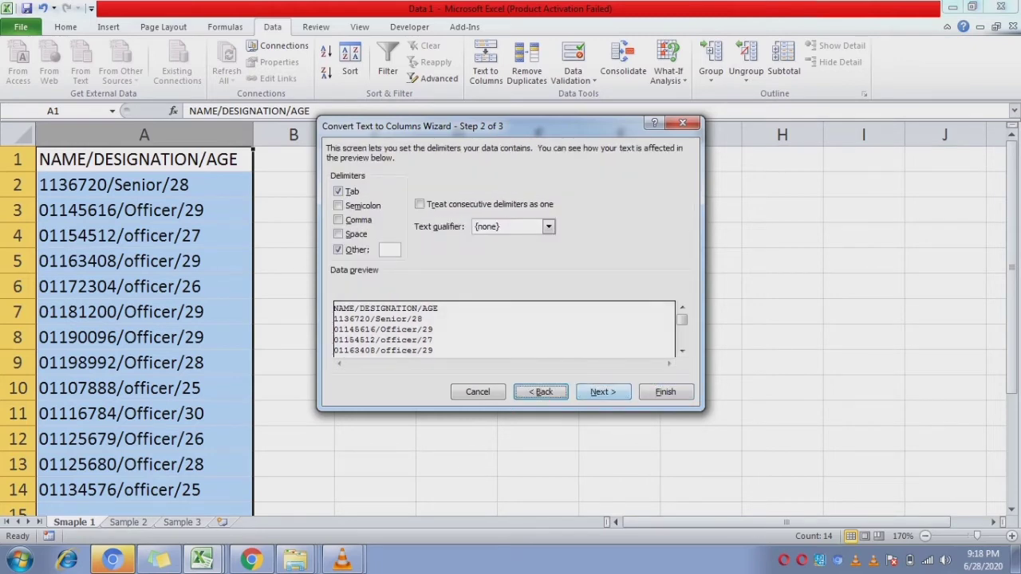
{"action": "key", "text": "shift+Tab"}
{"action": "key", "text": "shift+Tab"}
{"action": "key", "text": "shift+Tab"}
{"action": "key", "text": "shift+Tab"}
{"action": "key", "text": "shift+Tab"}
{"action": "key", "text": "space"}
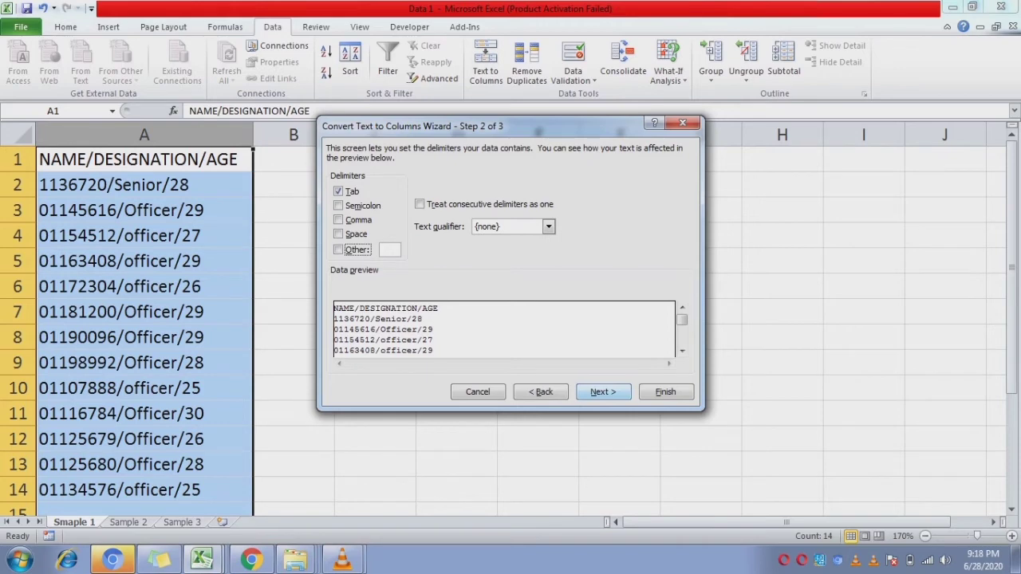
{"action": "key", "text": "shift+Tab"}
{"action": "key", "text": "shift+Tab"}
{"action": "key", "text": "shift+Tab"}
{"action": "key", "text": "shift+Tab"}
{"action": "key", "text": "Tab"}
{"action": "key", "text": "Tab"}
{"action": "key", "text": "Tab"}
{"action": "key", "text": "Tab"}
{"action": "key", "text": "space"}
{"action": "type", "text": "/"}
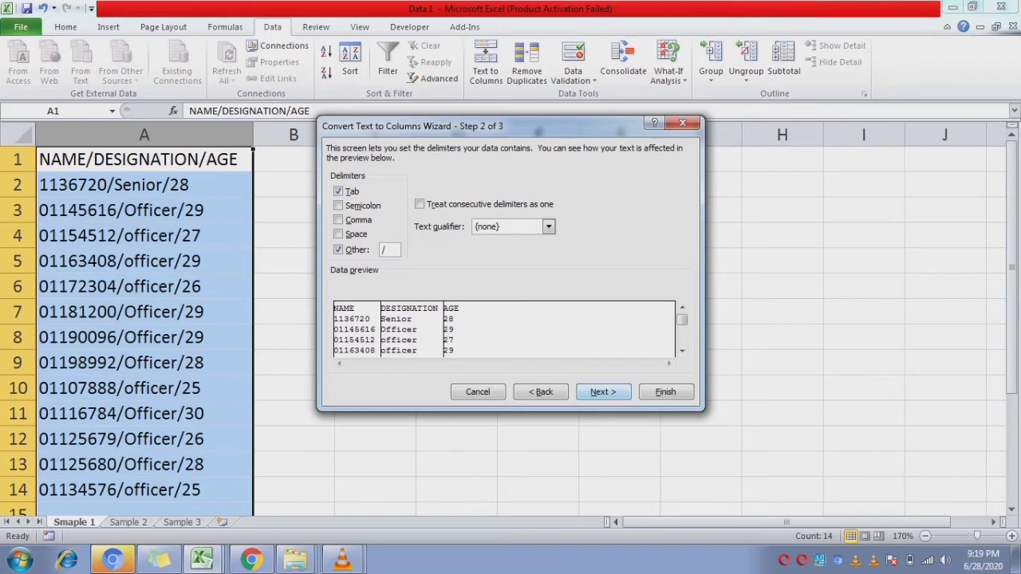
{"action": "key", "text": "Tab"}
{"action": "key", "text": "Tab"}
{"action": "key", "text": "Tab"}
{"action": "key", "text": "Tab"}
{"action": "key", "text": "Tab"}
Go to the column-format step, try Text, then leave the first column as General.
{"action": "key", "text": "space"}
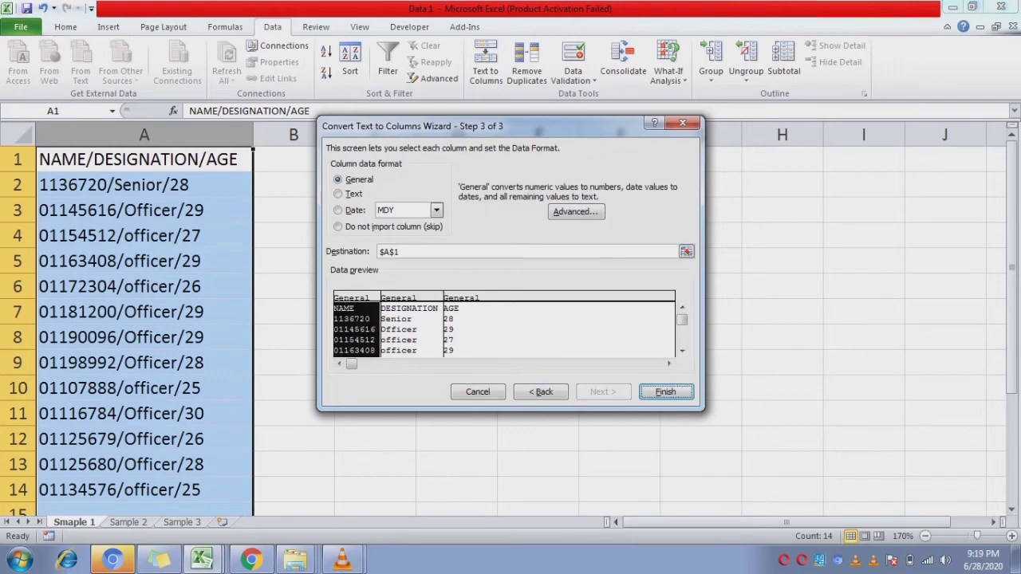
{"action": "key", "text": "shift+Tab"}
{"action": "key", "text": "shift+Tab"}
{"action": "key", "text": "shift+Tab"}
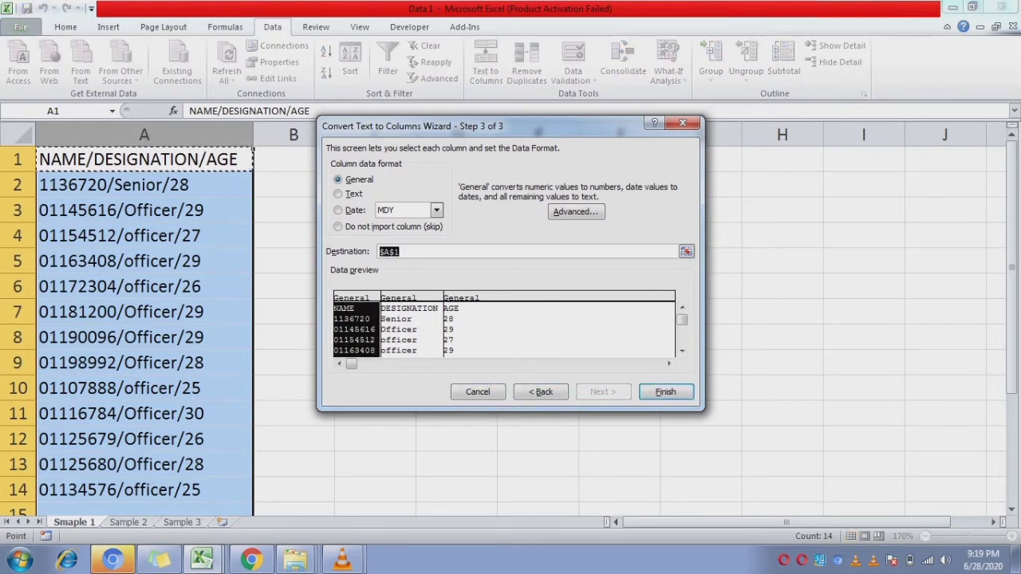
{"action": "key", "text": "shift+Tab"}
{"action": "key", "text": "shift+Tab"}
{"action": "key", "text": "shift+Tab"}
{"action": "key", "text": "shift+Tab"}
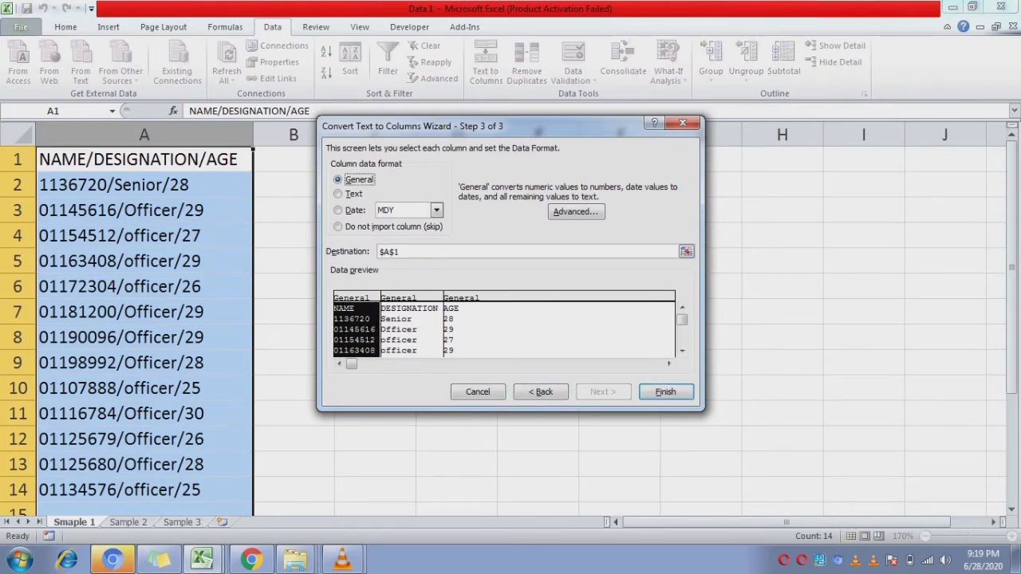
{"action": "key", "text": "Down"}
{"action": "key", "text": "Up"}
{"action": "key", "text": "Down"}
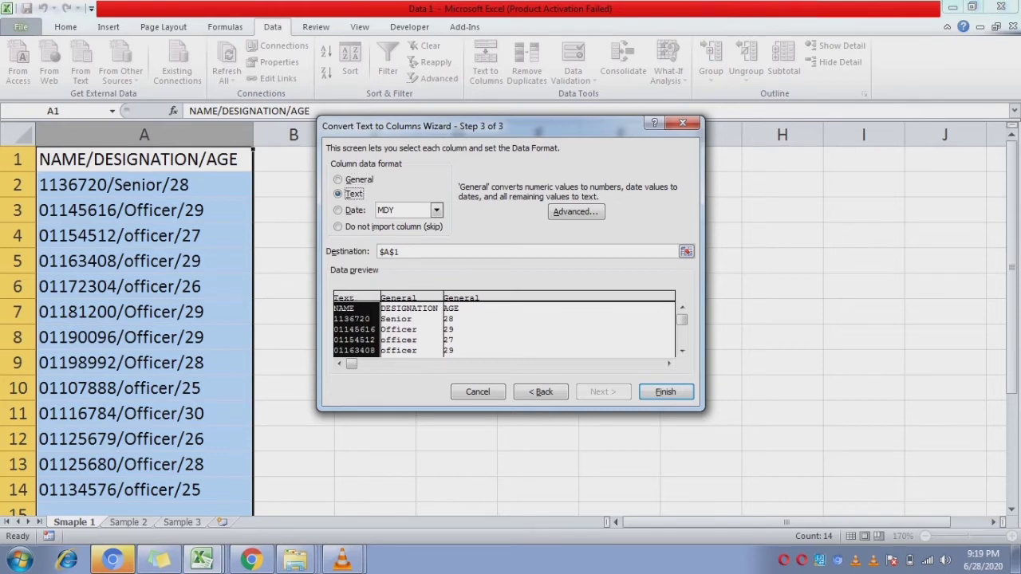
{"action": "key", "text": "Up"}
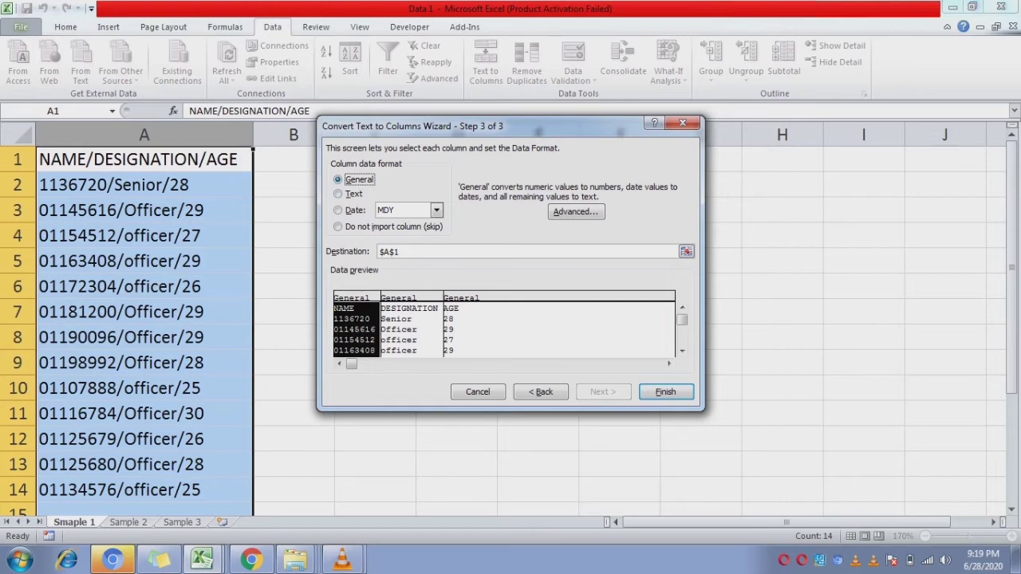
Select all three preview columns: NAME, DESIGNATION and AGE.
{"action": "key", "text": "Tab"}
{"action": "key", "text": "Tab"}
{"action": "key", "text": "Tab"}
{"action": "key", "text": "Tab"}
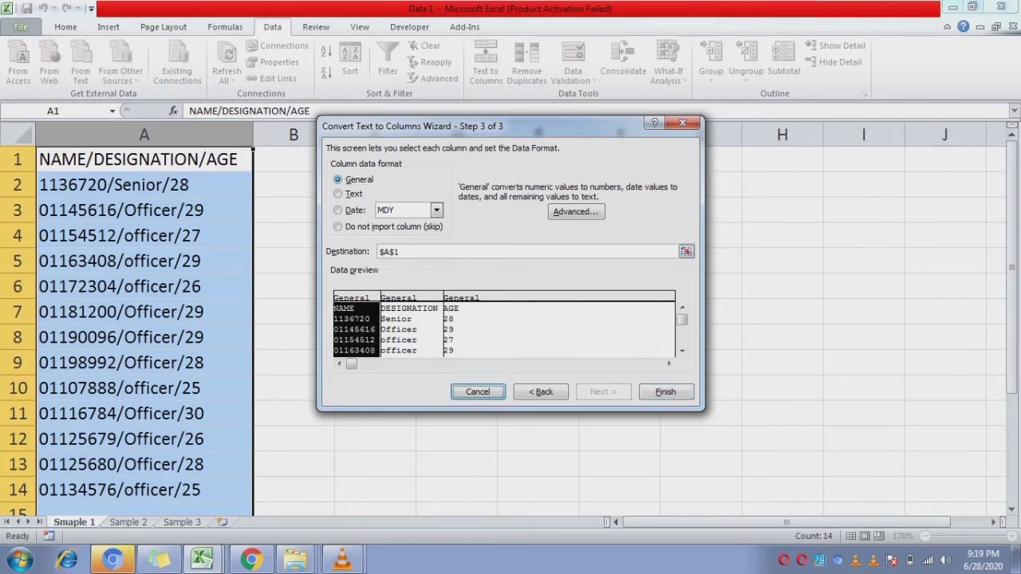
{"action": "key", "text": "Tab"}
{"action": "key", "text": "shift+Right"}
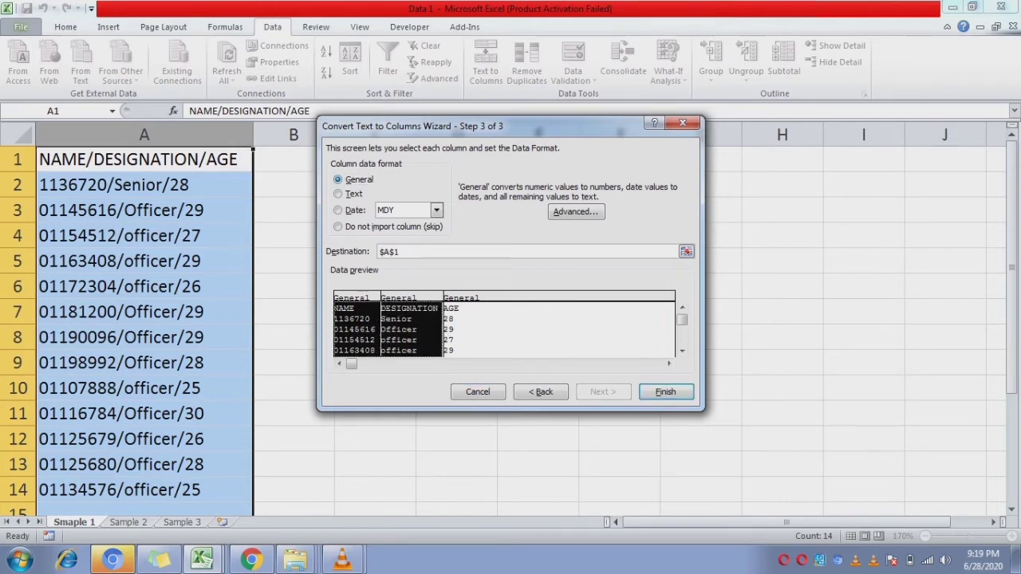
{"action": "key", "text": "shift+Right"}
{"action": "key", "text": "shift+Left"}
{"action": "key", "text": "shift+Left"}
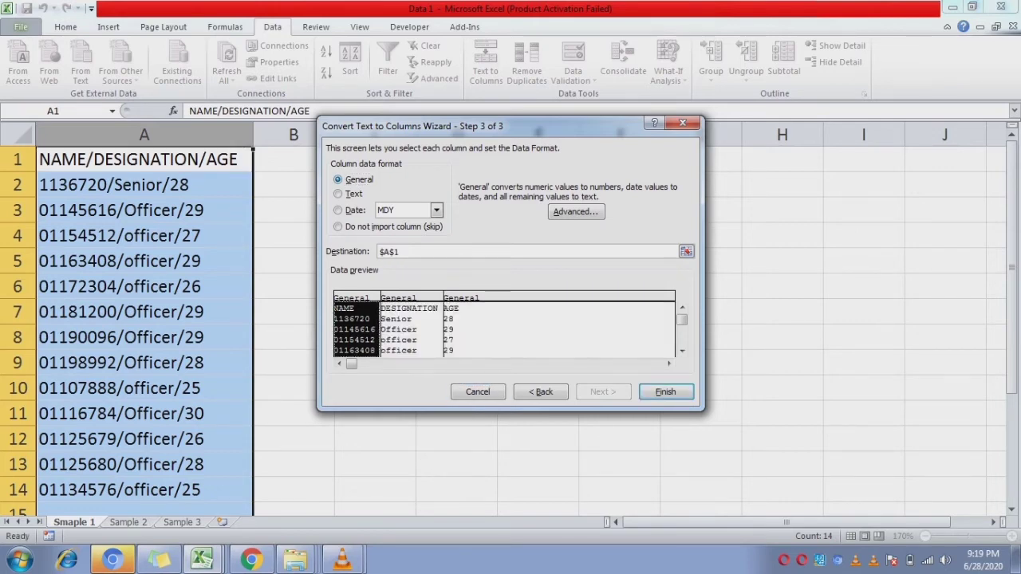
{"action": "key", "text": "shift+Right"}
{"action": "key", "text": "shift+Right"}
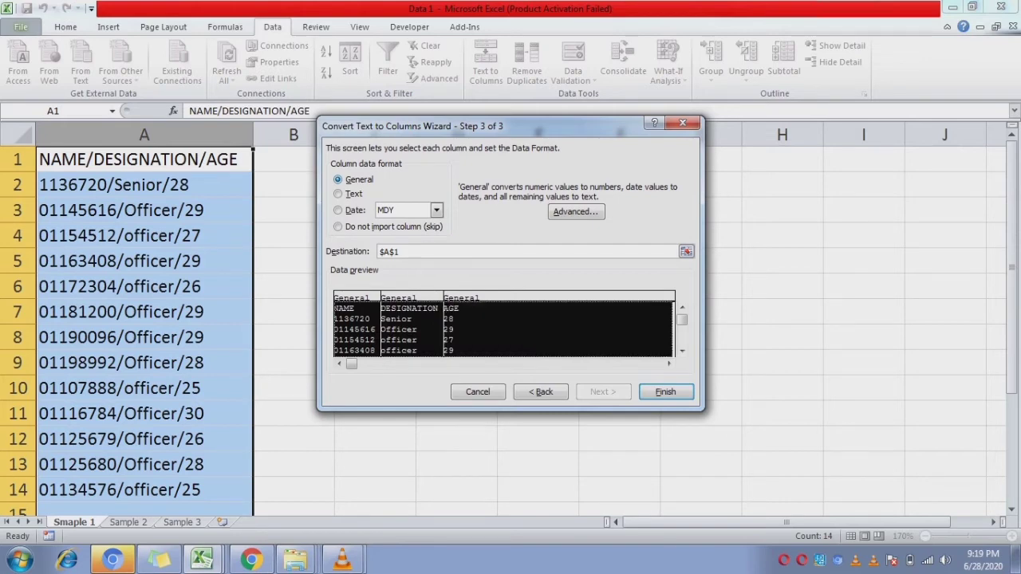
Set the destination to B1 and finish, filling columns B to D.
{"action": "key", "text": "shift+Tab"}
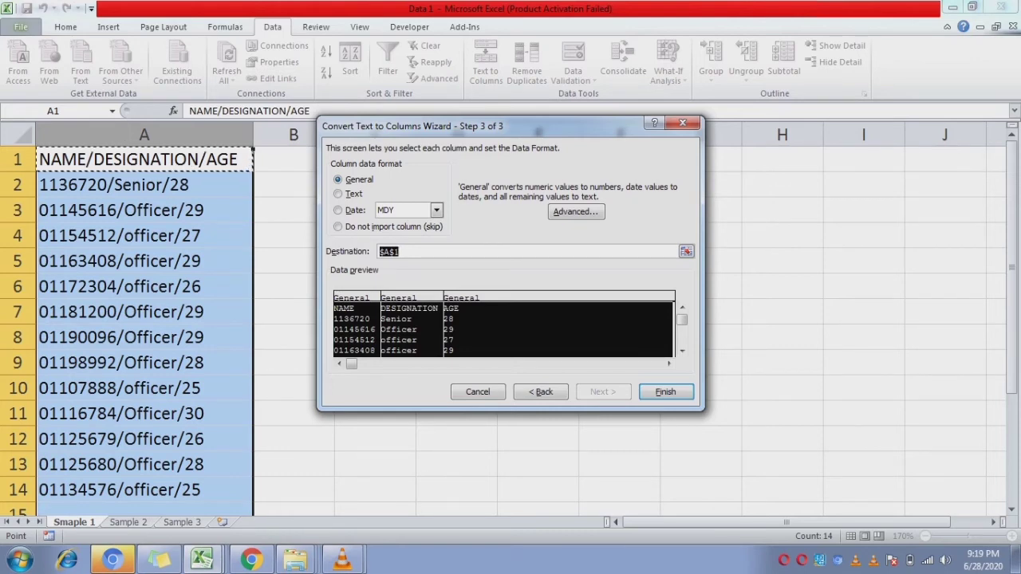
{"action": "left_click", "coordinate": [293, 160]}
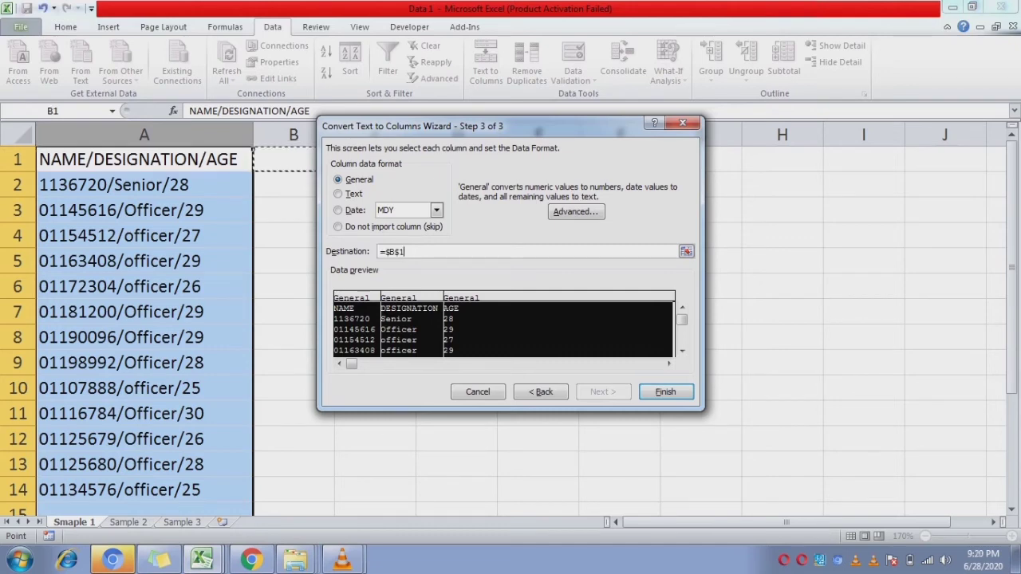
{"action": "left_click", "coordinate": [666, 392]}
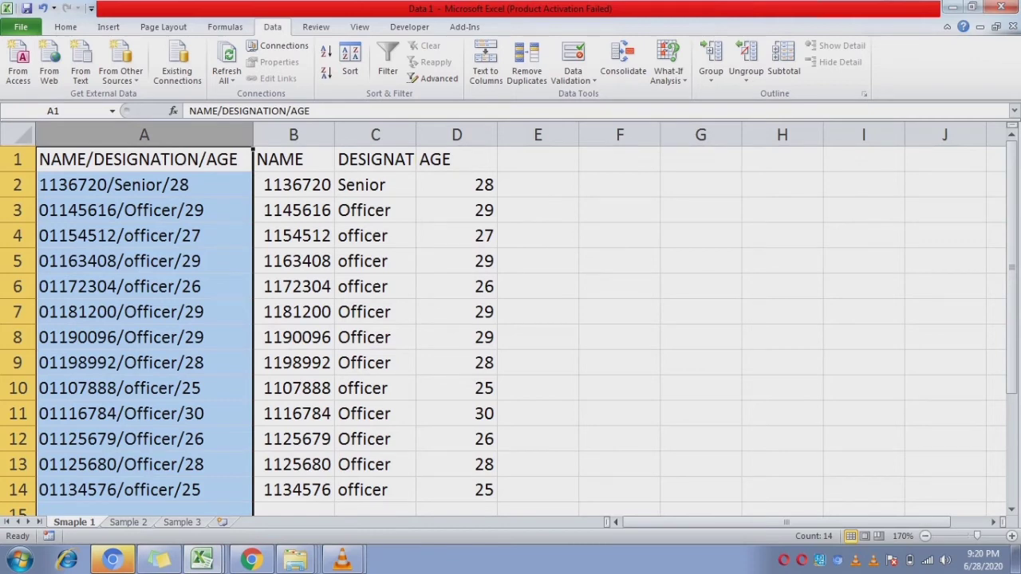
Compare A3 with B3 to see the NAME value lost its leading zero.
{"action": "left_click", "coordinate": [293, 210]}
{"action": "left_click", "coordinate": [143, 210]}
{"action": "left_click", "coordinate": [293, 209]}
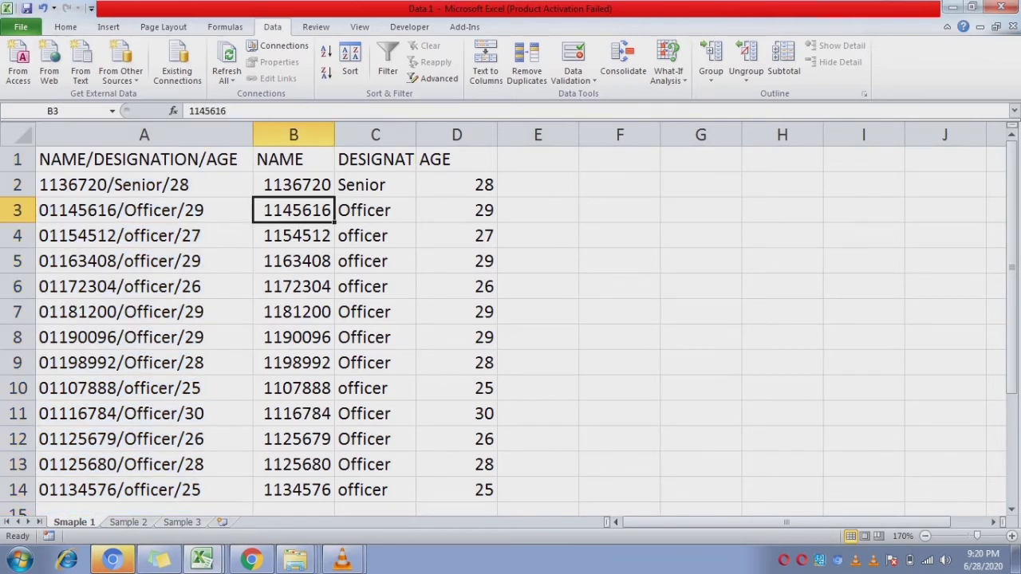
{"action": "left_click", "coordinate": [144, 210]}
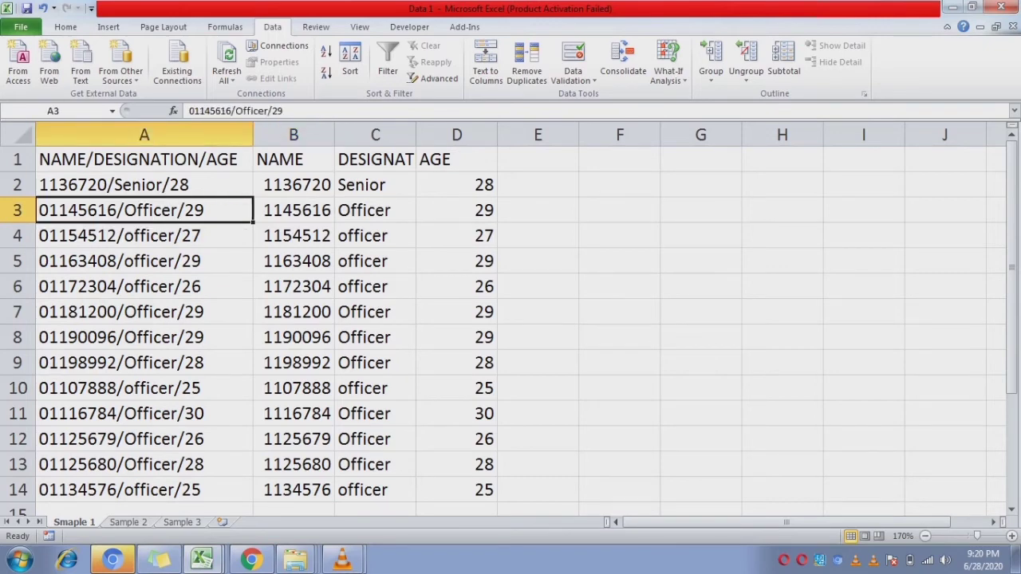
Undo the split and reopen Text to Columns with Alt+D+E at the delimiter step.
{"action": "key", "text": "ctrl+z"}
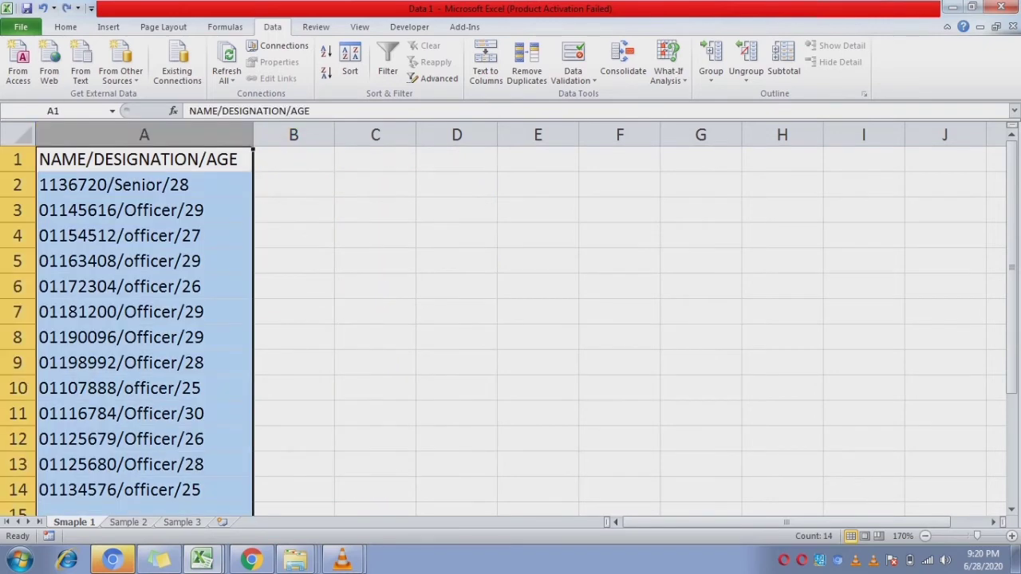
{"action": "key", "text": "alt"}
{"action": "key", "text": "d"}
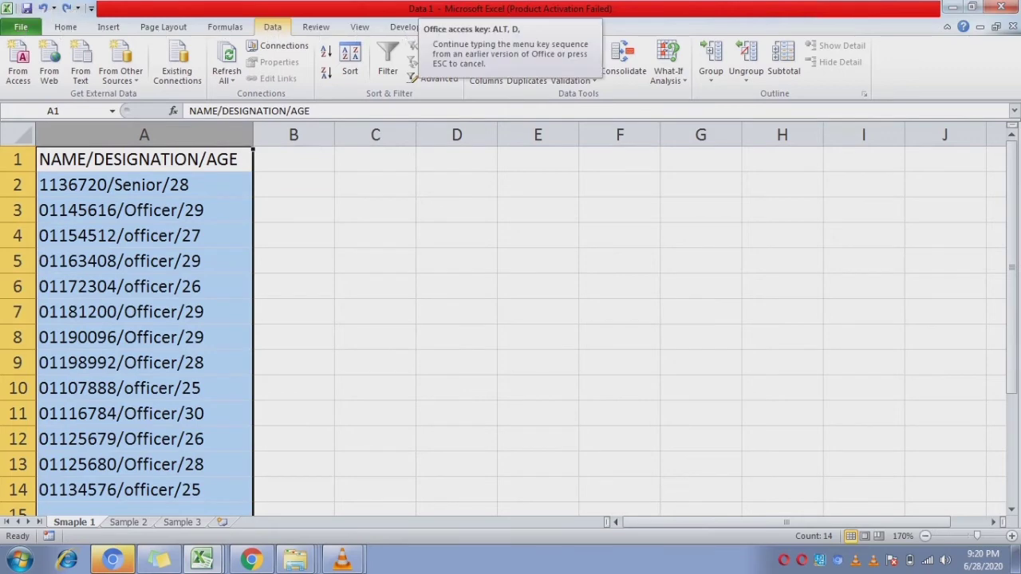
{"action": "key", "text": "e"}
{"action": "key", "text": "Return"}
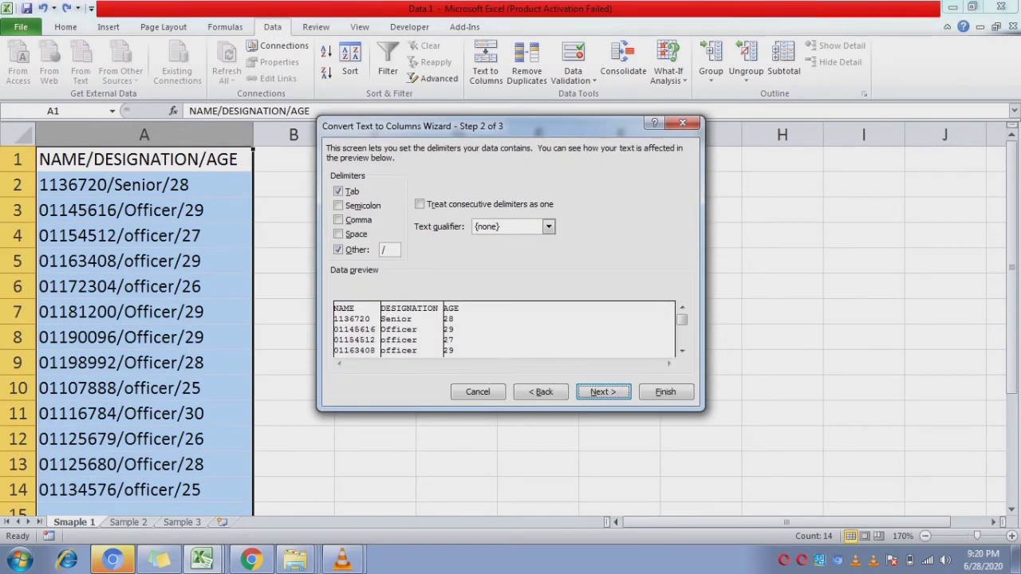
Keep the slash delimiter, set the first column to Text and the destination to $B$1.
{"action": "key", "text": "shift+Tab"}
{"action": "key", "text": "shift+Tab"}
{"action": "key", "text": "shift+Tab"}
{"action": "key", "text": "shift+Tab"}
{"action": "key", "text": "shift+Tab"}
{"action": "key", "text": "Tab"}
{"action": "key", "text": "Tab"}
{"action": "key", "text": "Tab"}
{"action": "key", "text": "Tab"}
{"action": "key", "text": "Tab"}
{"action": "key", "text": "Return"}
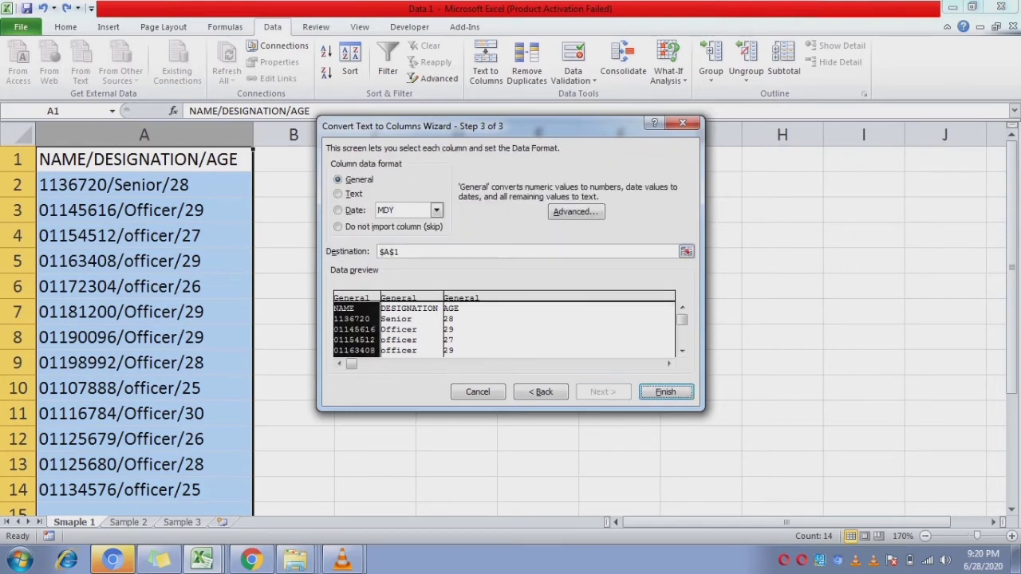
{"action": "key", "text": "shift+Tab"}
{"action": "key", "text": "shift+Tab"}
{"action": "key", "text": "shift+Tab"}
{"action": "key", "text": "shift+Tab"}
{"action": "key", "text": "shift+Tab"}
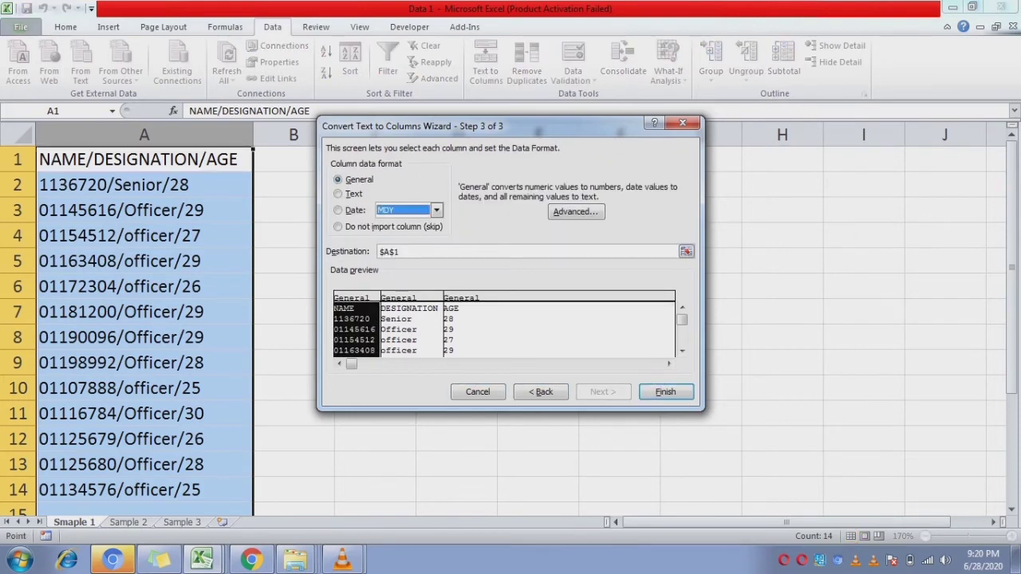
{"action": "key", "text": "shift+Tab"}
{"action": "key", "text": "Down"}
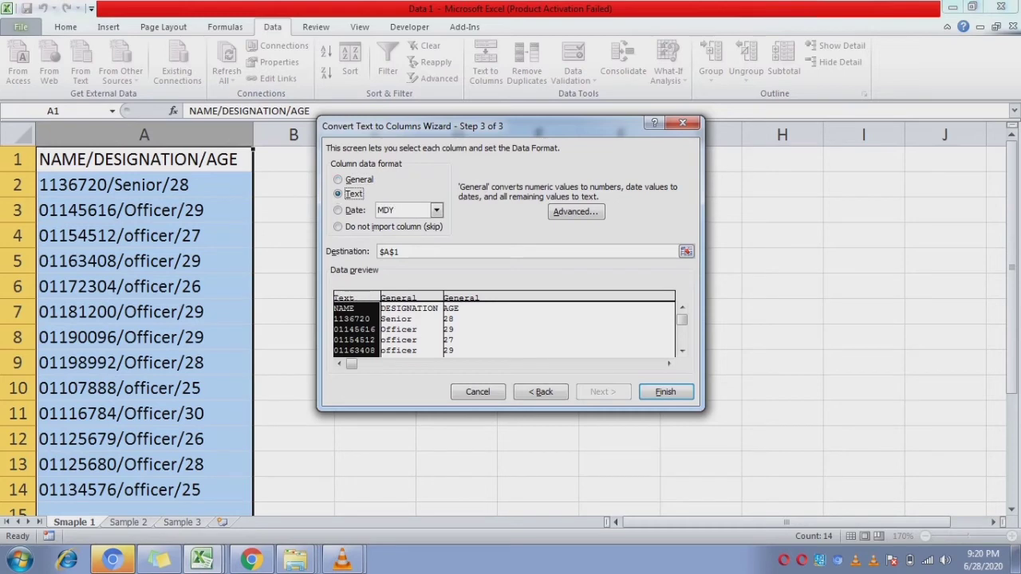
{"action": "key", "text": "Tab"}
{"action": "key", "text": "Tab"}
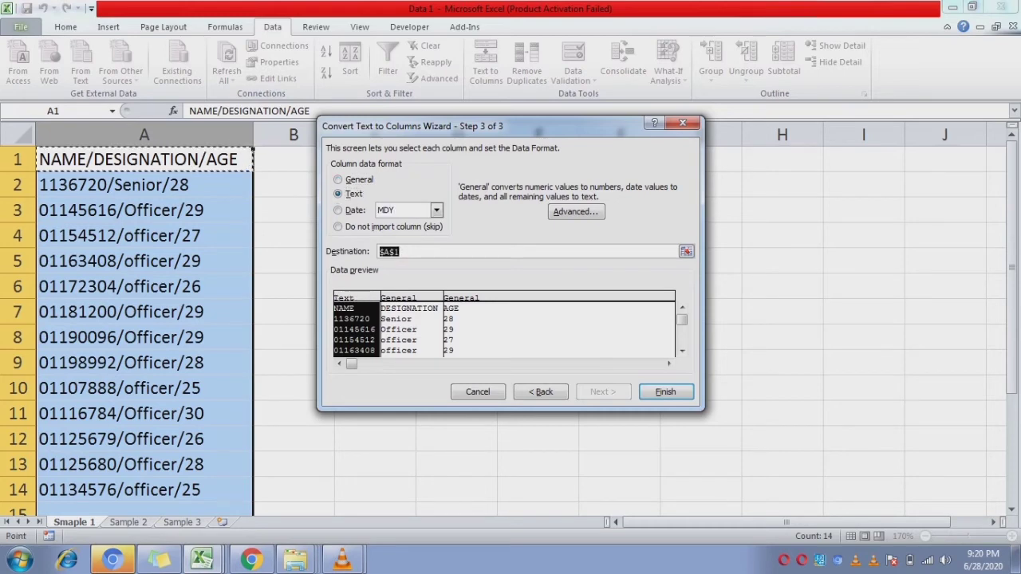
{"action": "key", "text": "Right"}
{"action": "key", "text": "Tab"}
{"action": "key", "text": "Tab"}
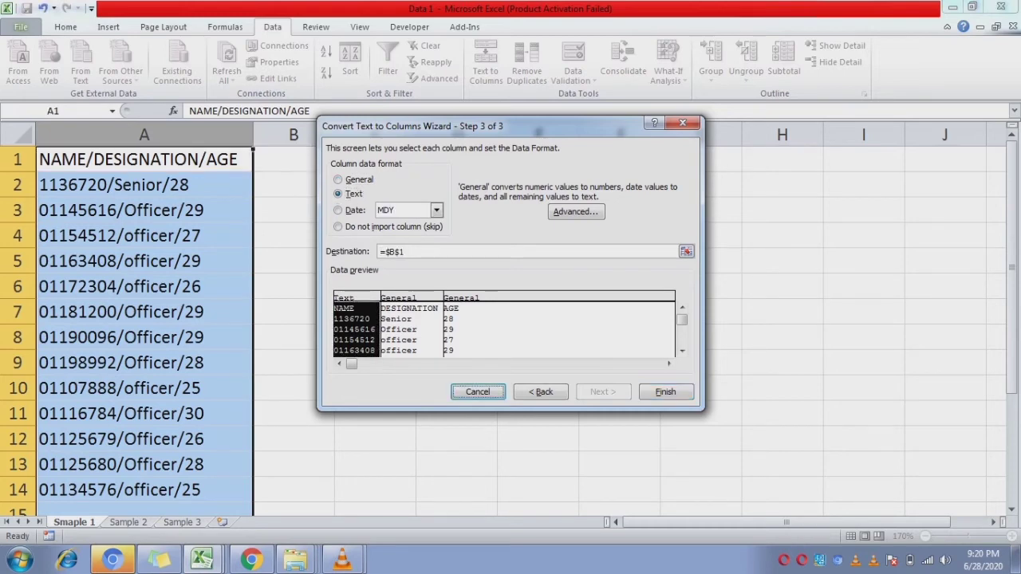
Format all three preview columns as Text and finish the split into columns B–D.
{"action": "key", "text": "shift+Tab"}
{"action": "key", "text": "shift+Right"}
{"action": "key", "text": "shift+Right"}
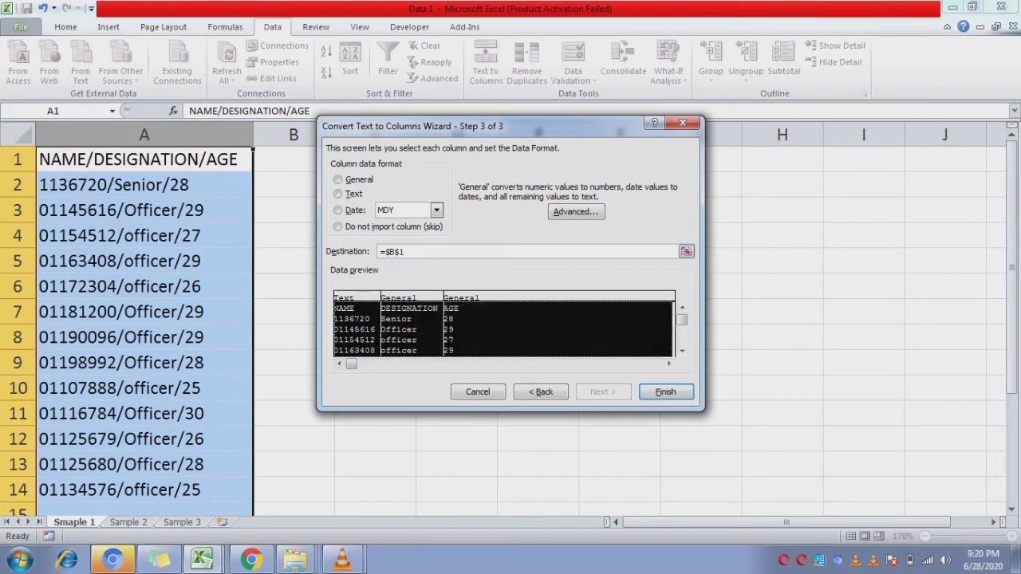
{"action": "key", "text": "shift+Tab"}
{"action": "key", "text": "shift+Tab"}
{"action": "key", "text": "shift+Tab"}
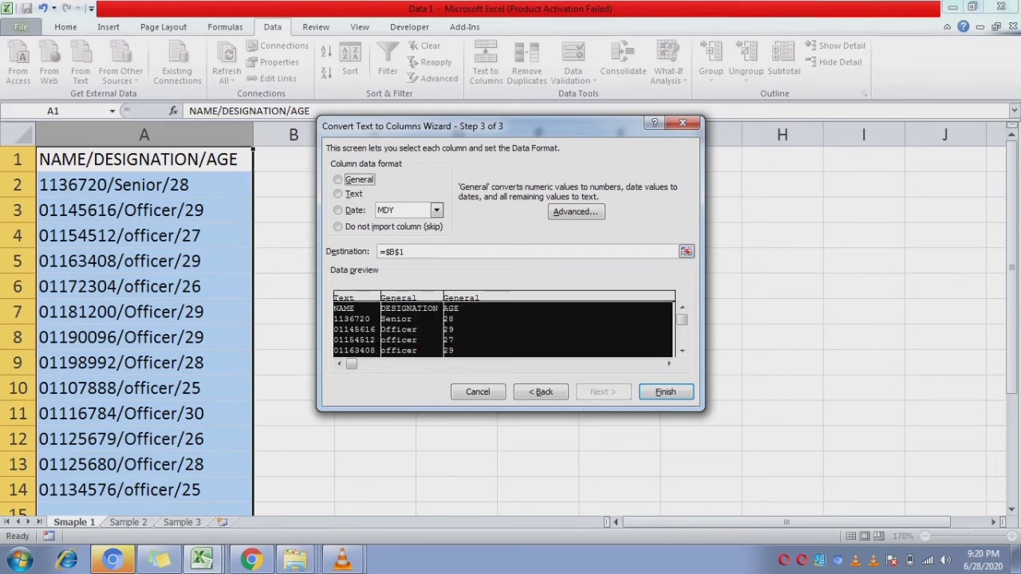
{"action": "key", "text": "Down"}
{"action": "key", "text": "Tab"}
{"action": "key", "text": "Tab"}
{"action": "key", "text": "Tab"}
{"action": "key", "text": "Tab"}
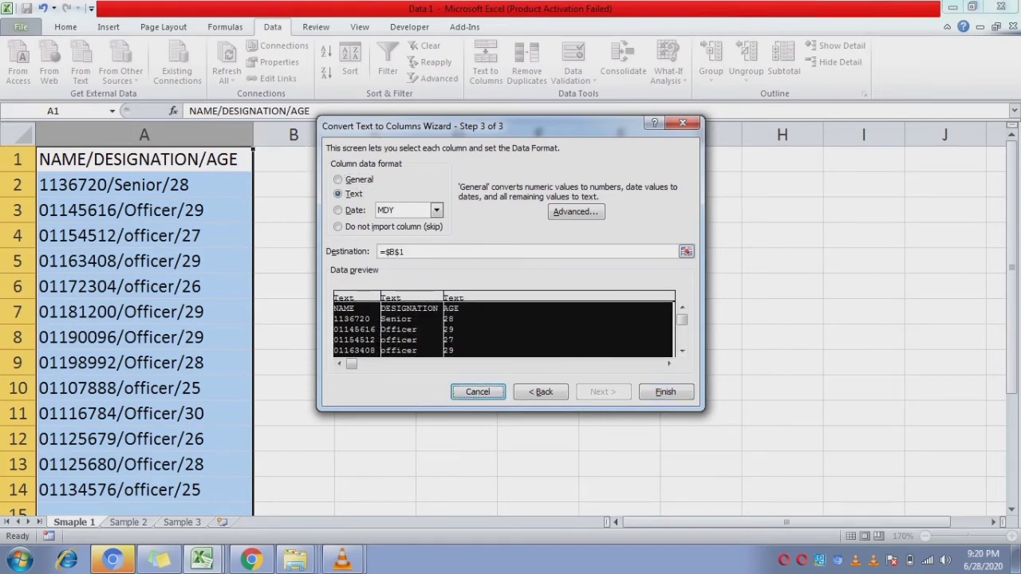
{"action": "key", "text": "Tab"}
{"action": "key", "text": "Tab"}
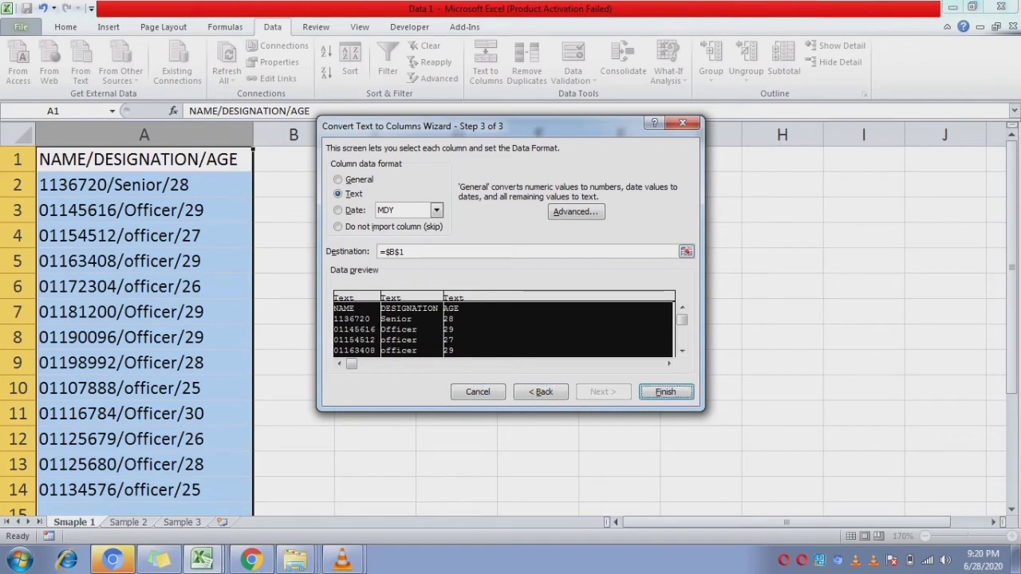
{"action": "key", "text": "Return"}
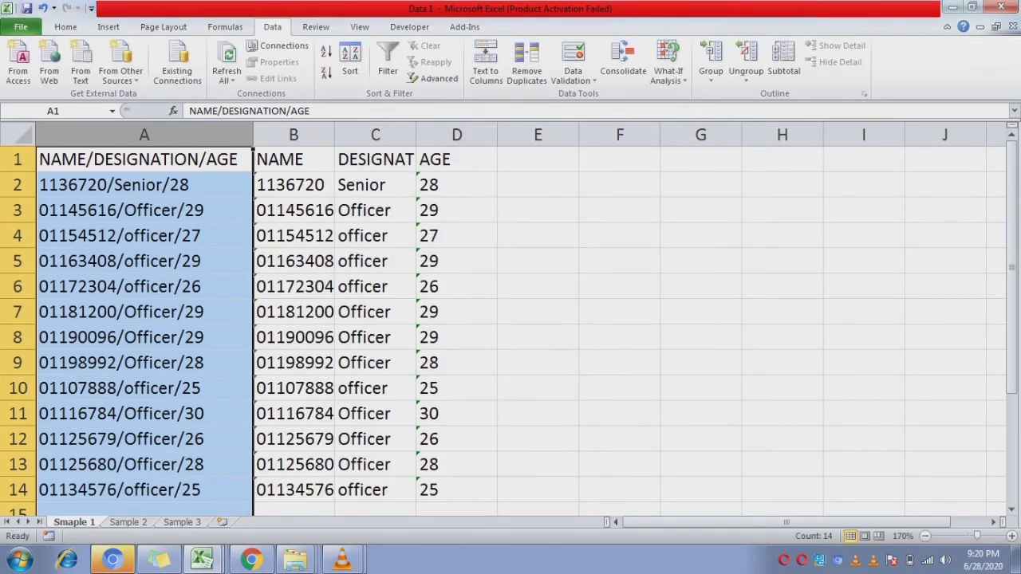
Verify split values like 01145616 in column B kept leading zeros, then switch to Sample 2.
{"action": "left_click", "coordinate": [294, 185]}
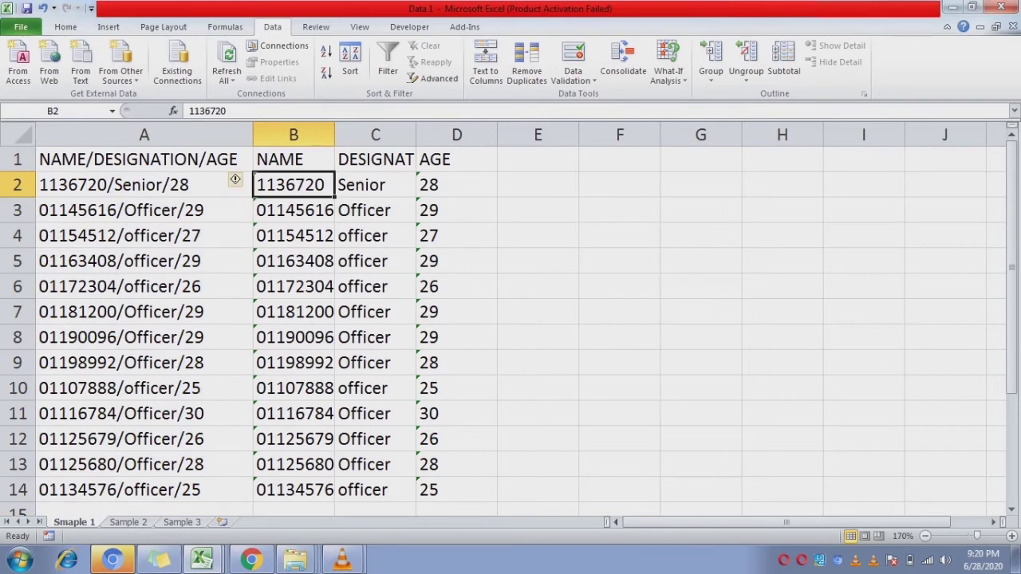
{"action": "left_click", "coordinate": [294, 210]}
{"action": "left_click", "coordinate": [144, 210]}
{"action": "left_click", "coordinate": [294, 235]}
{"action": "left_click", "coordinate": [144, 261]}
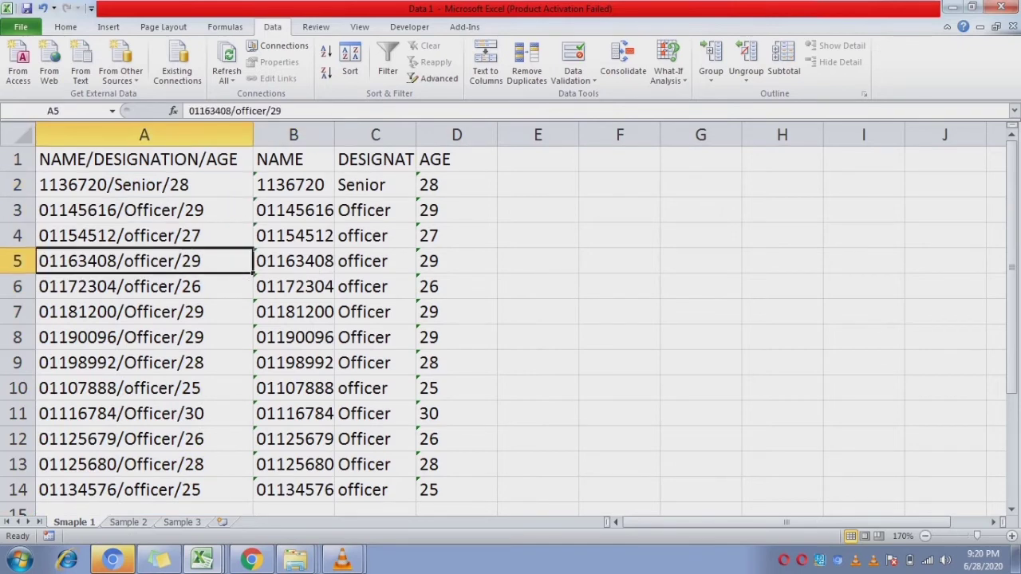
{"action": "left_click", "coordinate": [294, 286]}
{"action": "left_click", "coordinate": [144, 287]}
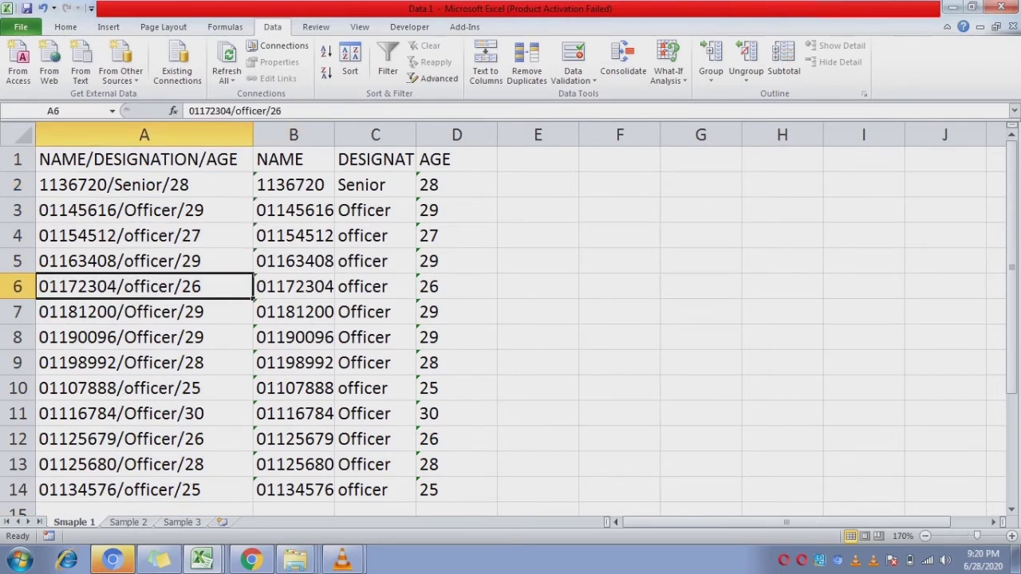
{"action": "left_click", "coordinate": [294, 287]}
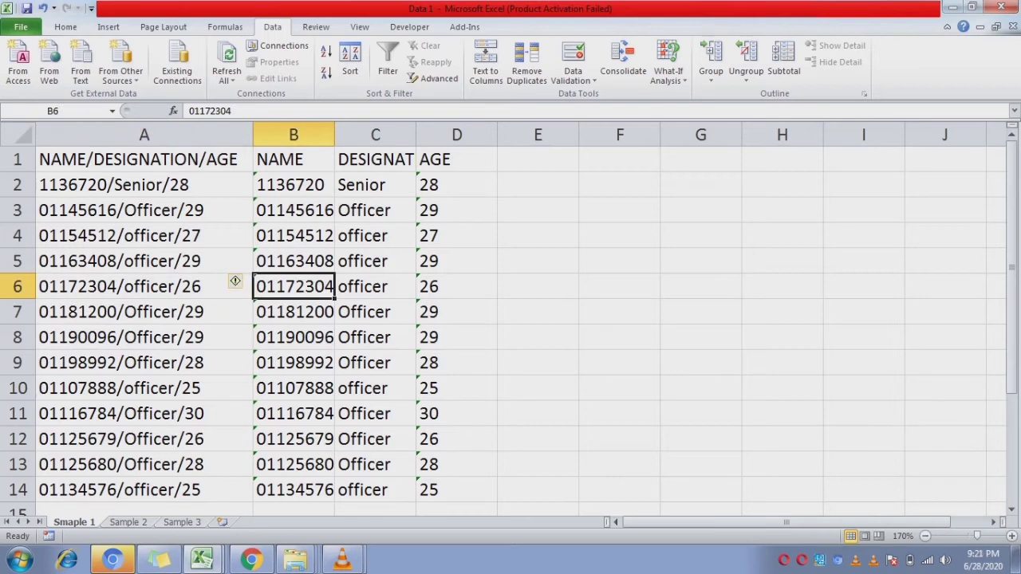
{"action": "key", "text": "ctrl+Page_Down"}
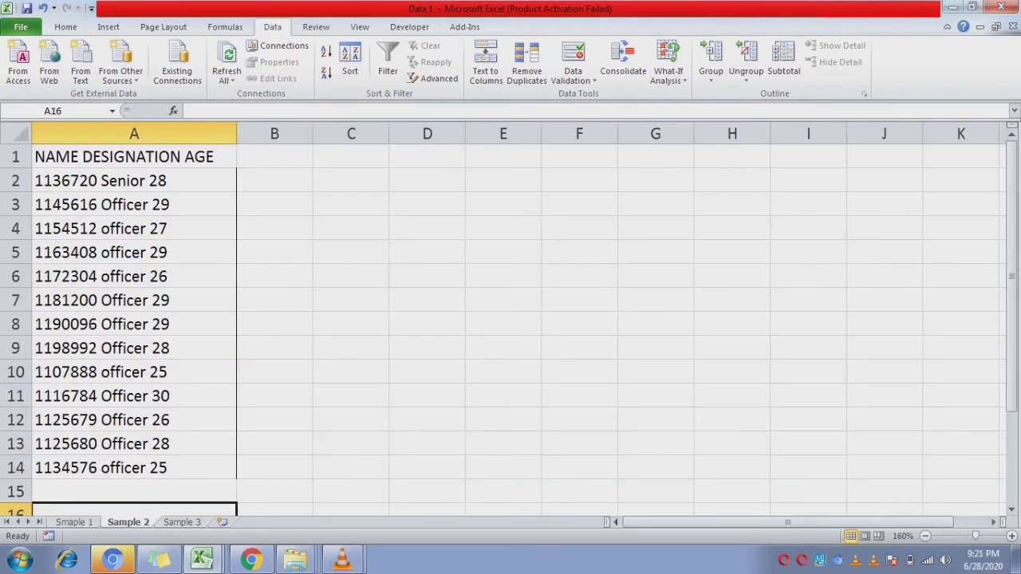
Go to A1 on Sample 2 and select all of column A.
{"action": "key", "text": "ctrl+Up"}
{"action": "key", "text": "ctrl+Up"}
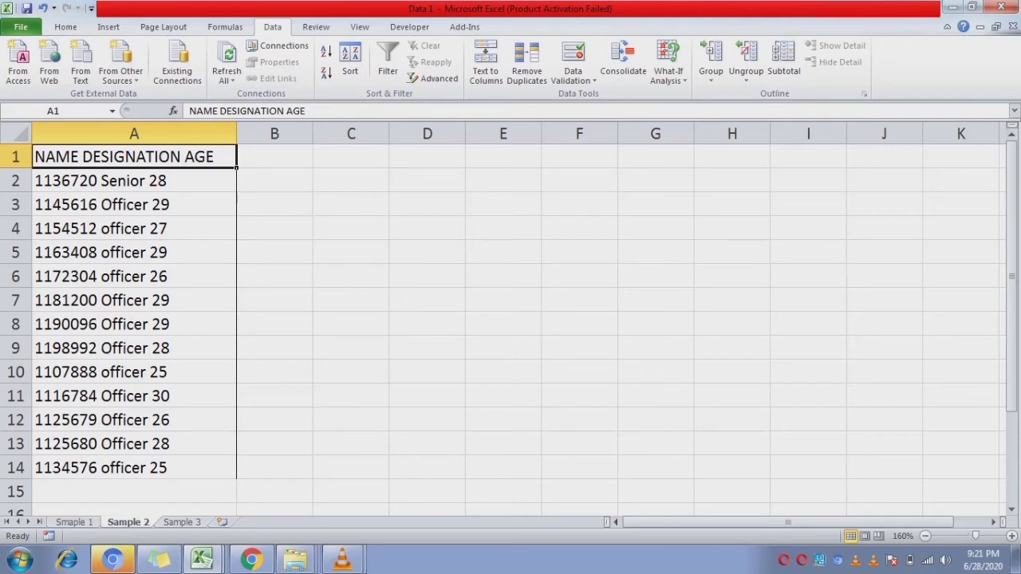
{"action": "key", "text": "ctrl+space"}
{"action": "key", "text": "alt"}
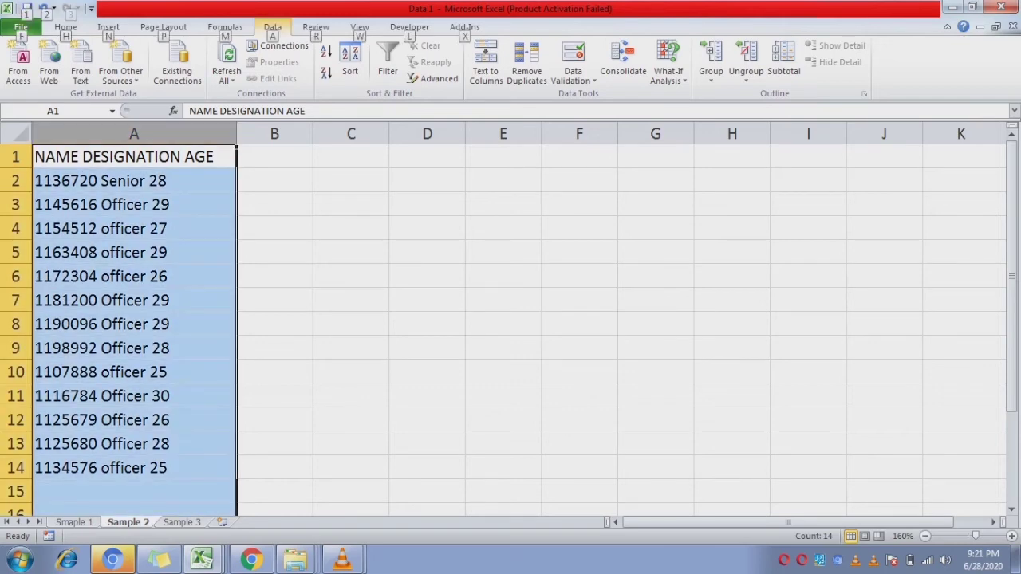
Open Text to Columns for column A and move to the delimiter choices.
{"action": "key", "text": "a"}
{"action": "key", "text": "e"}
{"action": "key", "text": "Return"}
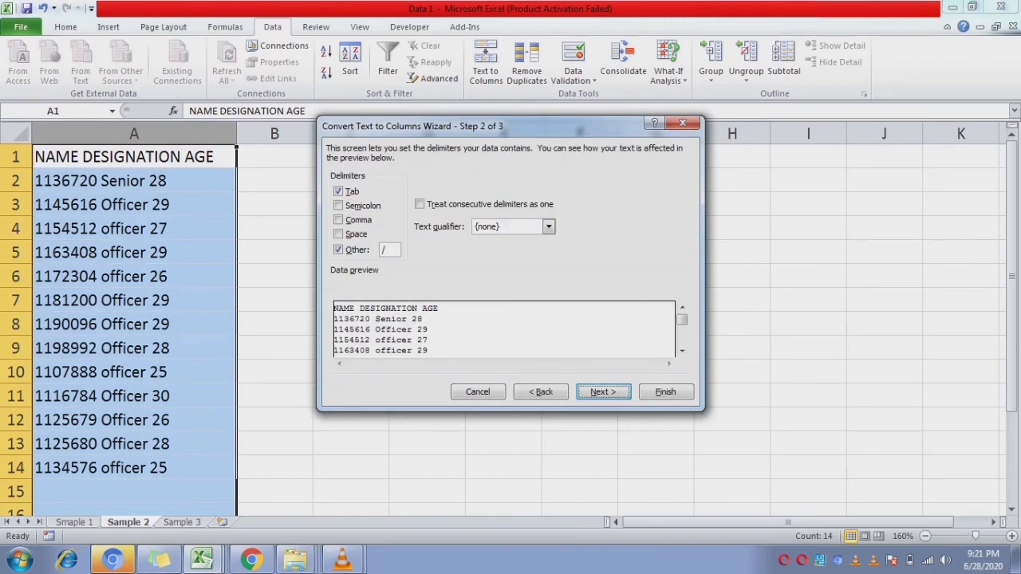
{"action": "key", "text": "Tab"}
{"action": "key", "text": "shift+Tab"}
Replace the slash delimiter with Space and advance to step 3 of 3.
{"action": "key", "text": "shift+Tab"}
{"action": "key", "text": "shift+Tab"}
{"action": "key", "text": "shift+Tab"}
{"action": "key", "text": "shift+Tab"}
{"action": "key", "text": "shift+Tab"}
{"action": "key", "text": "BackSpace"}
{"action": "key", "text": "shift+Tab"}
{"action": "key", "text": "shift+Tab"}
{"action": "key", "text": "space"}
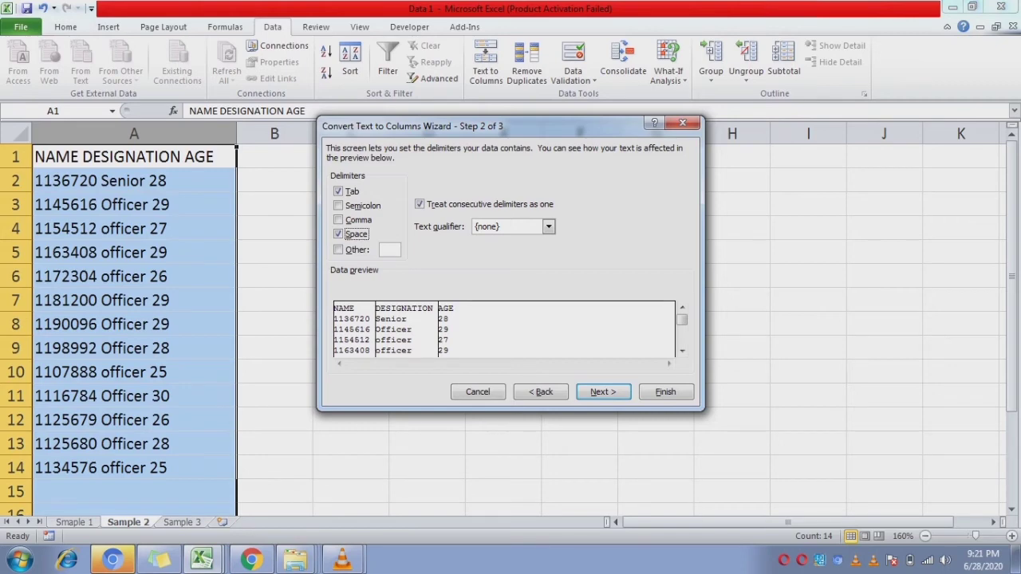
{"action": "key", "text": "Tab"}
{"action": "key", "text": "Tab"}
{"action": "key", "text": "Tab"}
{"action": "key", "text": "Tab"}
{"action": "key", "text": "Tab"}
{"action": "key", "text": "Return"}
{"action": "key", "text": "shift+Tab"}
Finish the Sample 2 split to destination $B$1 with all three columns formatted as Text.
{"action": "key", "text": "shift+Tab"}
{"action": "key", "text": "shift+Tab"}
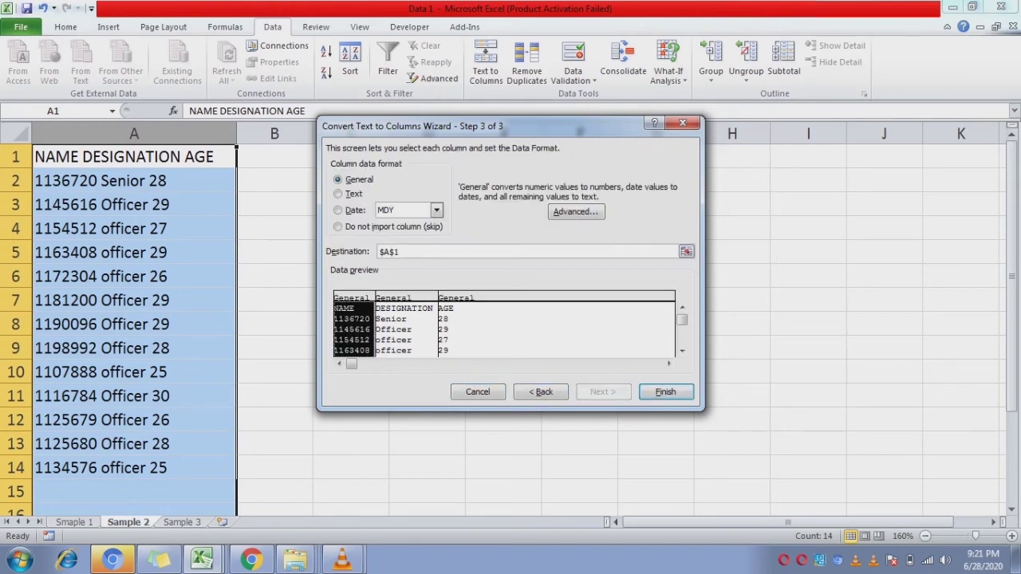
{"action": "key", "text": "shift+Tab"}
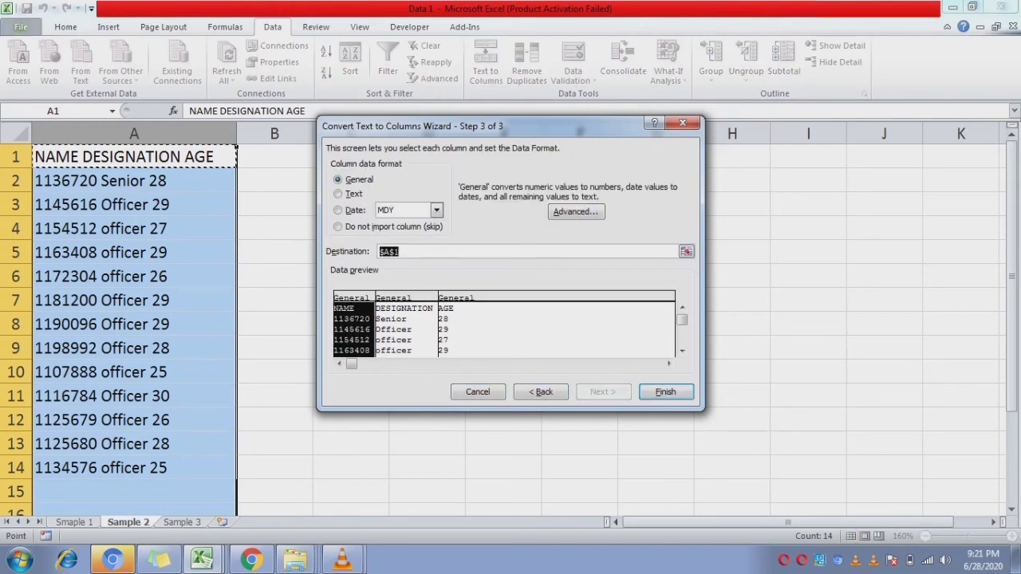
{"action": "key", "text": "Right"}
{"action": "key", "text": "Tab"}
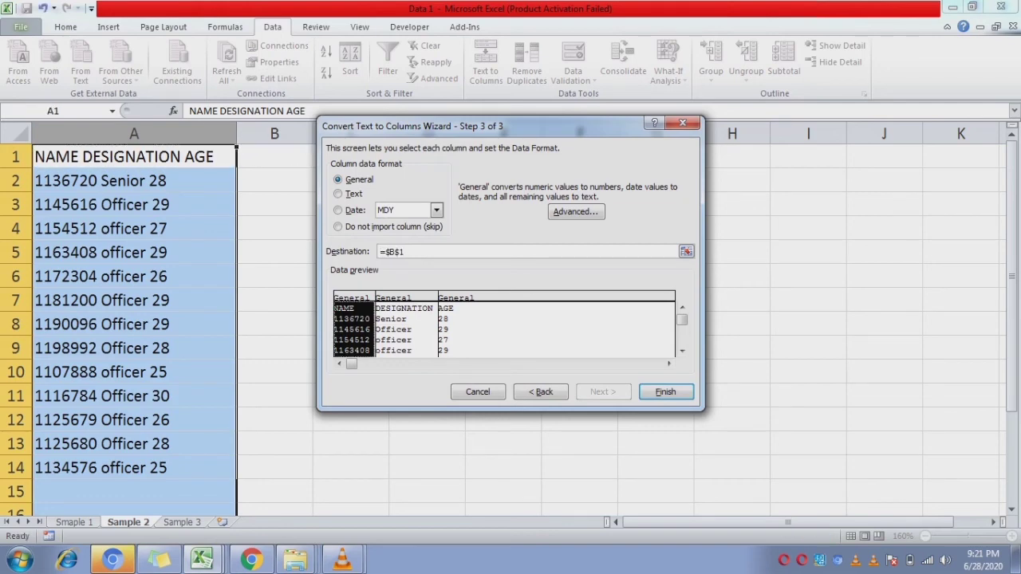
{"action": "key", "text": "shift+Right"}
{"action": "key", "text": "shift+Right"}
{"action": "key", "text": "shift+Left"}
{"action": "key", "text": "shift+Left"}
{"action": "key", "text": "shift+Right"}
{"action": "key", "text": "shift+Right"}
{"action": "key", "text": "shift+Tab"}
{"action": "key", "text": "shift+Tab"}
{"action": "key", "text": "shift+Tab"}
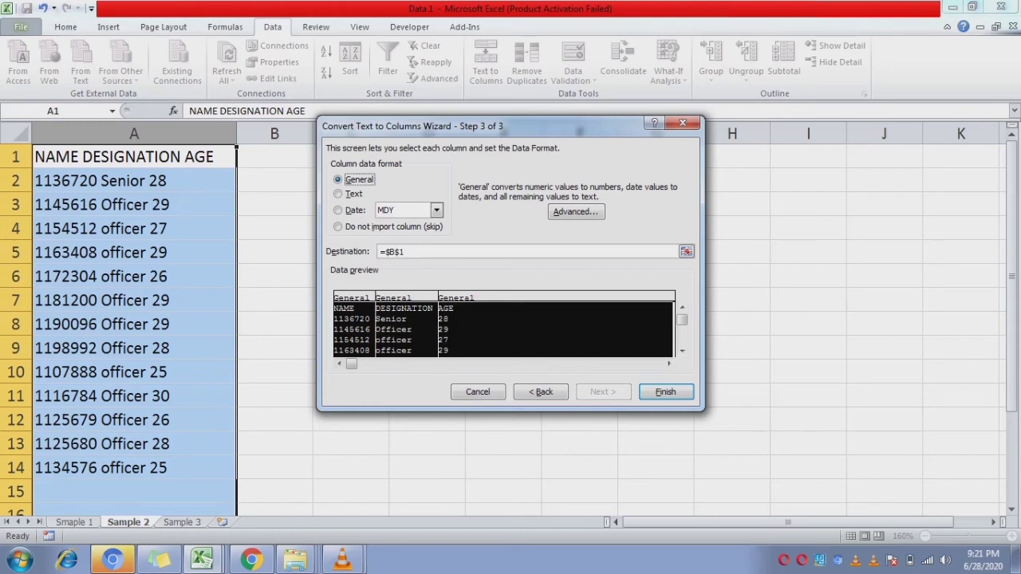
{"action": "key", "text": "Down"}
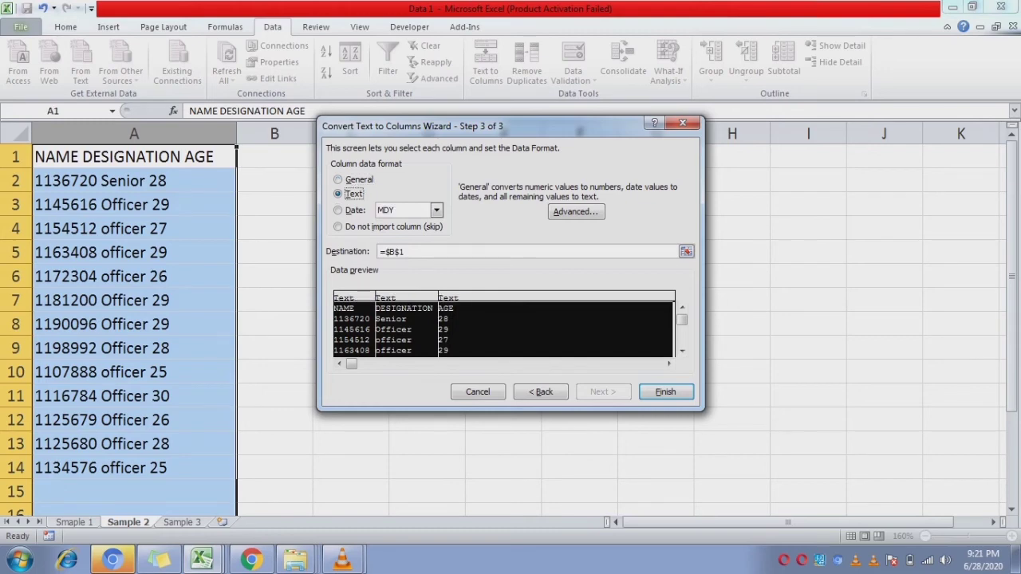
{"action": "key", "text": "Return"}
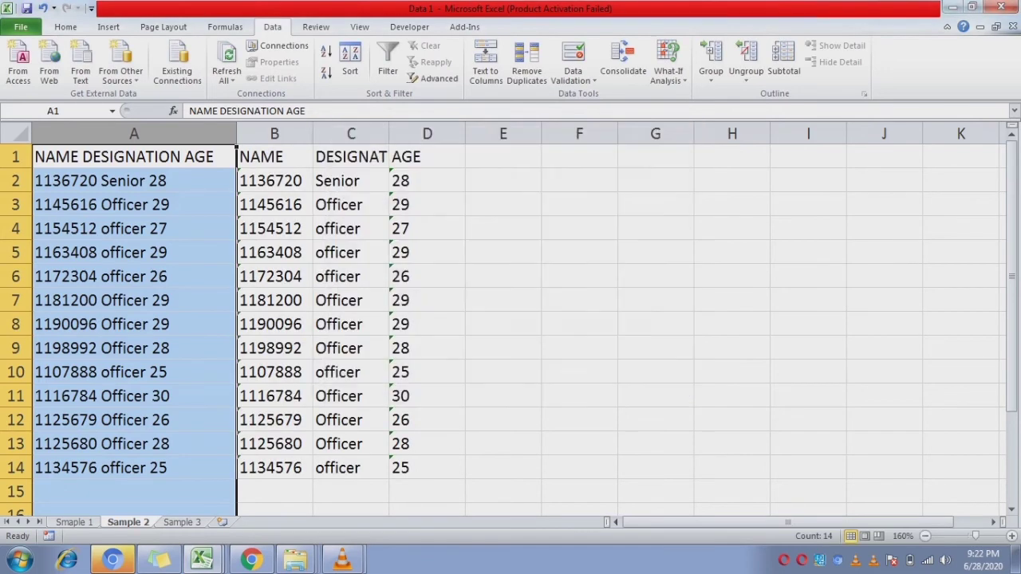
Check the split values in columns B–D, then move to the Sample 3 sheet.
{"action": "key", "text": "Right"}
{"action": "key", "text": "Down"}
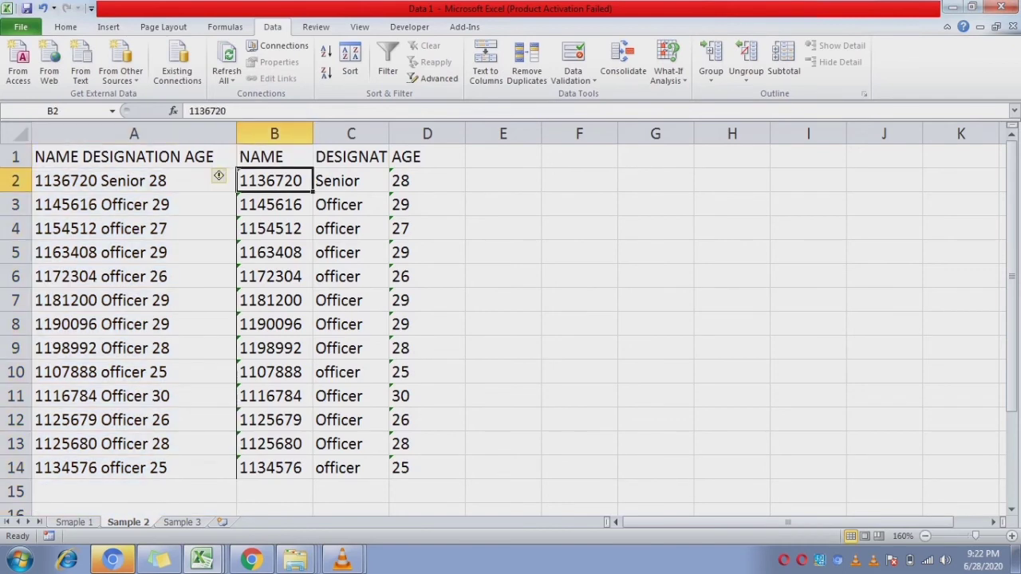
{"action": "key", "text": "Right"}
{"action": "key", "text": "Right"}
{"action": "key", "text": "Left"}
{"action": "key", "text": "Left"}
{"action": "key", "text": "Left"}
{"action": "key", "text": "Right"}
{"action": "key", "text": "Right"}
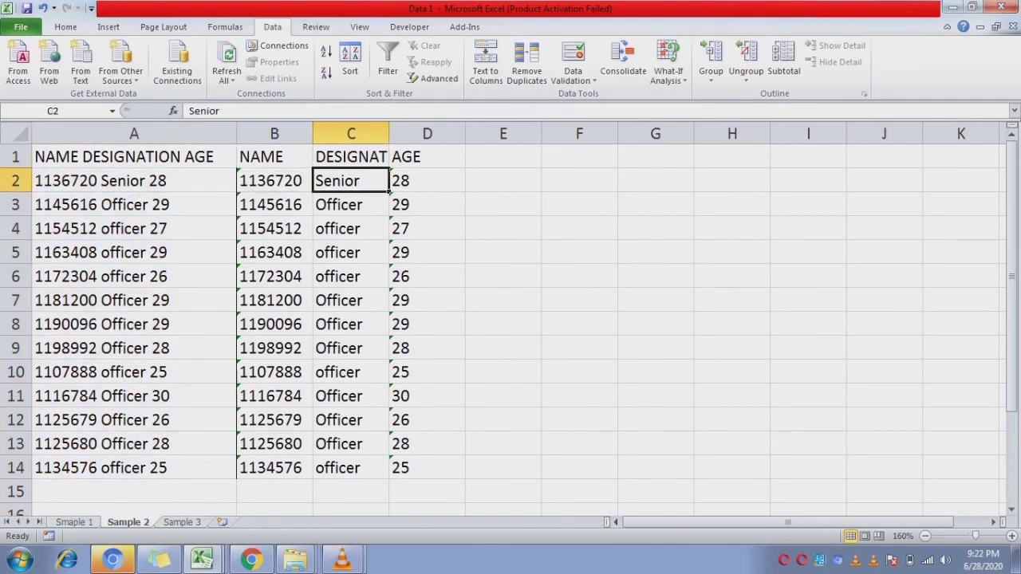
{"action": "key", "text": "Up"}
{"action": "key", "text": "Left"}
{"action": "key", "text": "Left"}
{"action": "key", "text": "ctrl+Page_Down"}
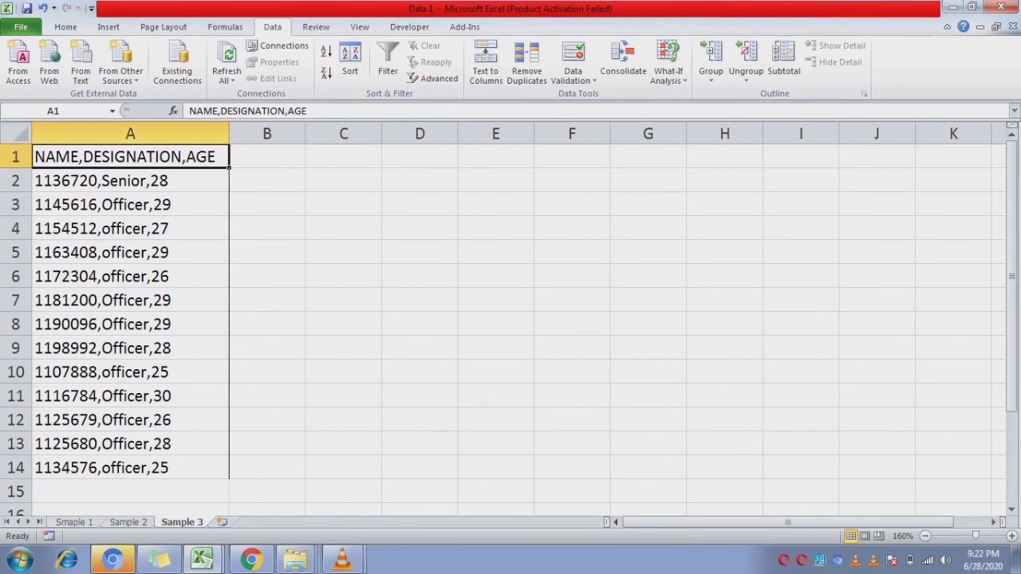
Select column A on Sample 3 and start Text to Columns as a Delimited split.
{"action": "key", "text": "ctrl+space"}
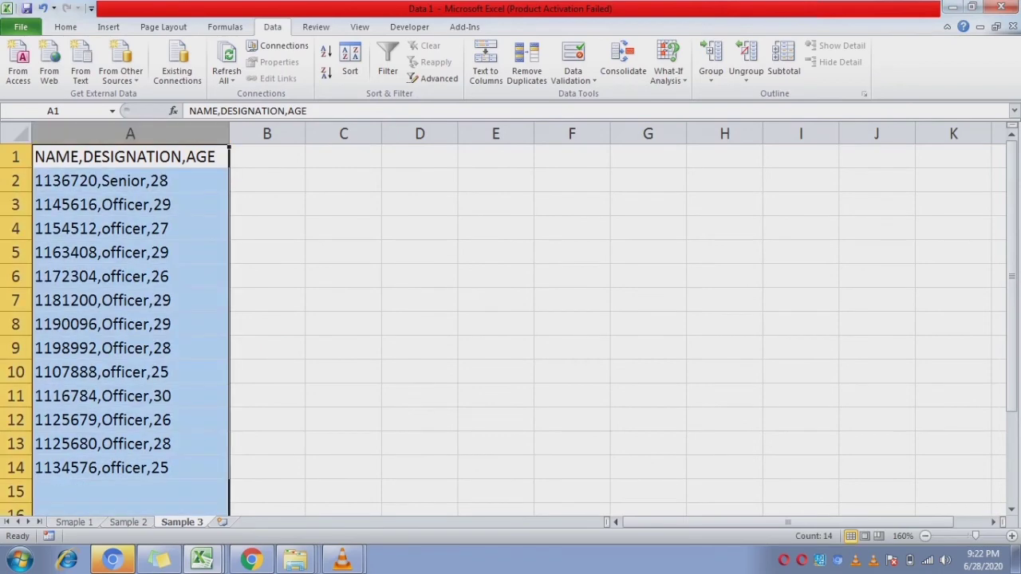
{"action": "key", "text": "alt"}
{"action": "key", "text": "a"}
{"action": "key", "text": "e"}
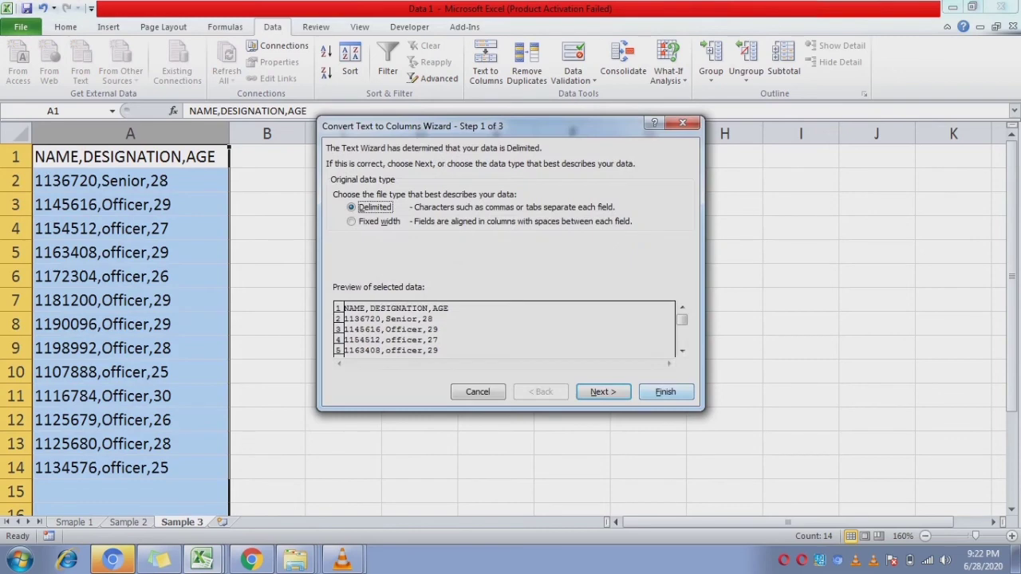
{"action": "key", "text": "Return"}
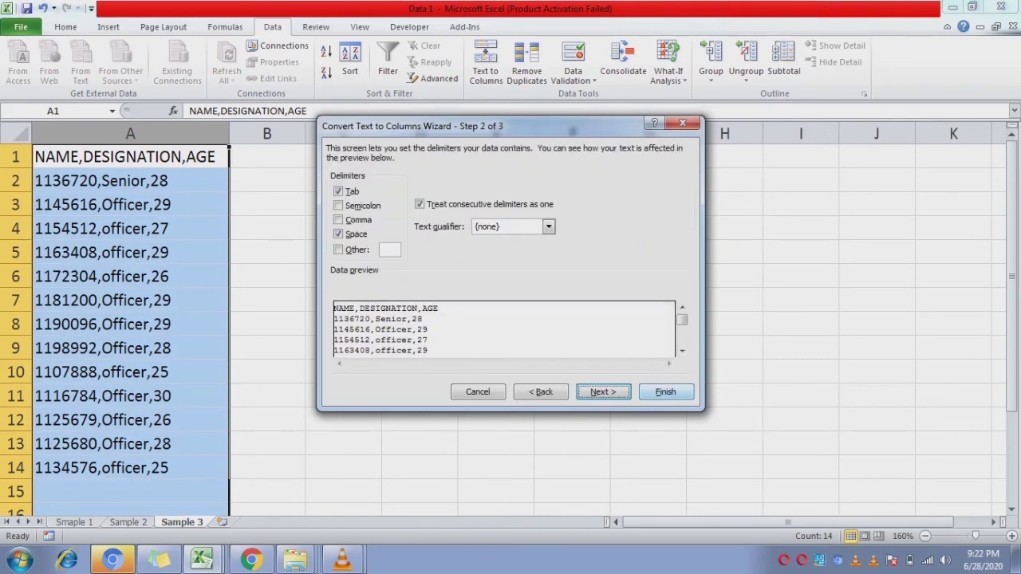
Use Comma as the delimiter and advance to the column format step.
{"action": "key", "text": "shift+Tab"}
{"action": "key", "text": "shift+Tab"}
{"action": "key", "text": "shift+Tab"}
{"action": "key", "text": "shift+Tab"}
{"action": "key", "text": "shift+Tab"}
{"action": "key", "text": "shift+Tab"}
{"action": "key", "text": "shift+Tab"}
{"action": "key", "text": "shift+Tab"}
{"action": "key", "text": "space"}
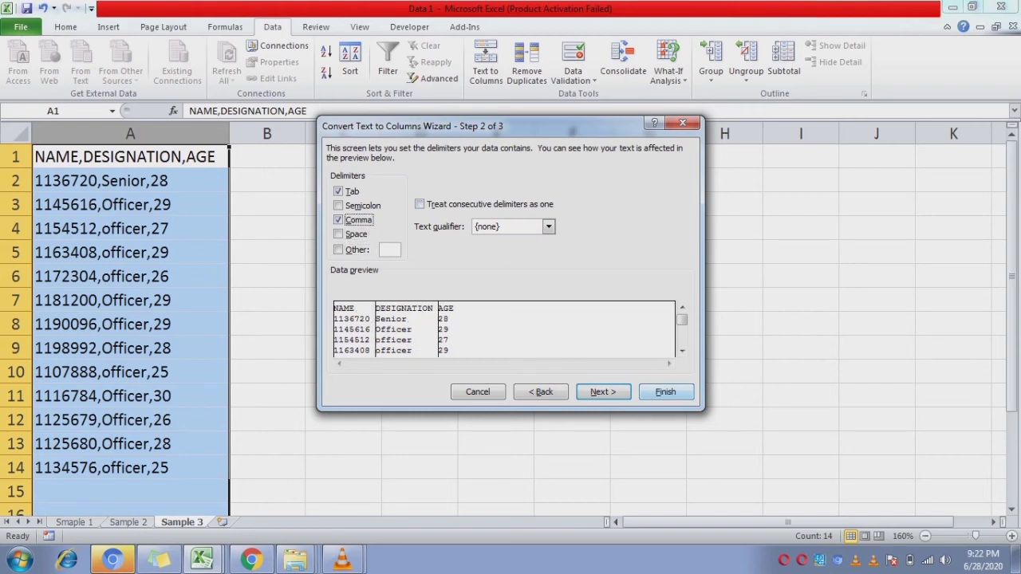
{"action": "key", "text": "Tab"}
{"action": "key", "text": "Tab"}
{"action": "key", "text": "Tab"}
{"action": "key", "text": "Tab"}
{"action": "key", "text": "Tab"}
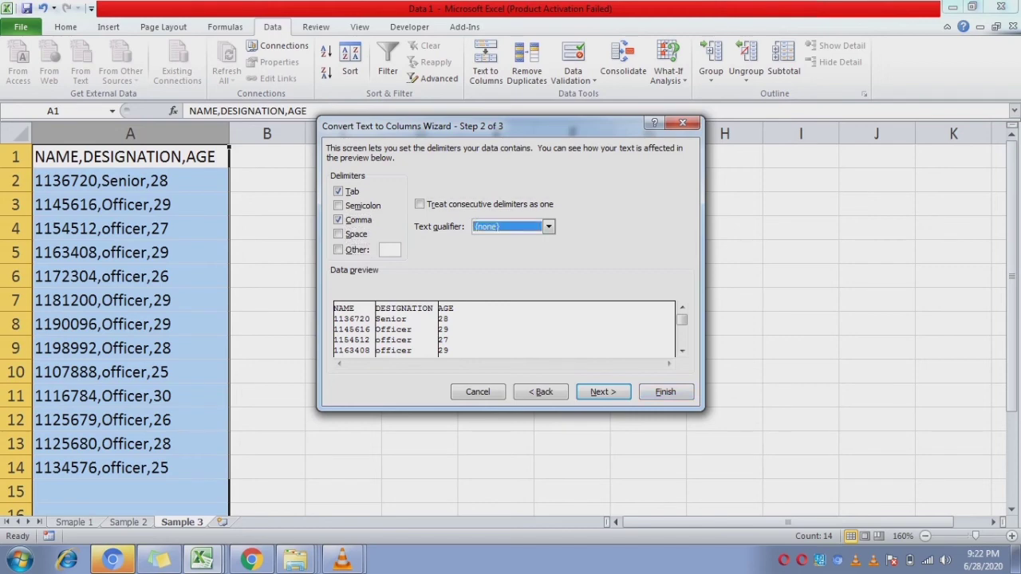
{"action": "key", "text": "Tab"}
{"action": "key", "text": "Tab"}
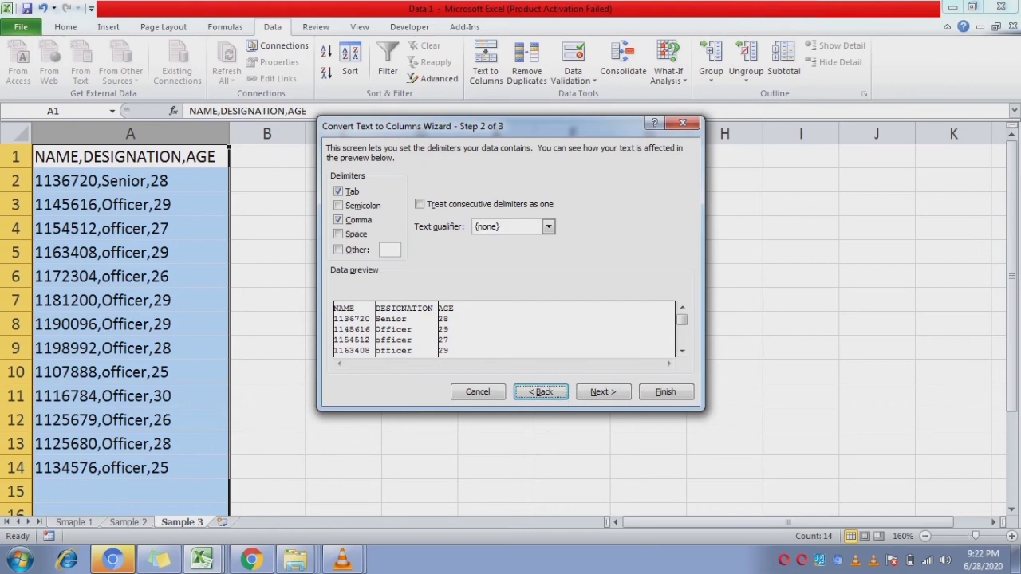
{"action": "key", "text": "Tab"}
{"action": "key", "text": "Return"}
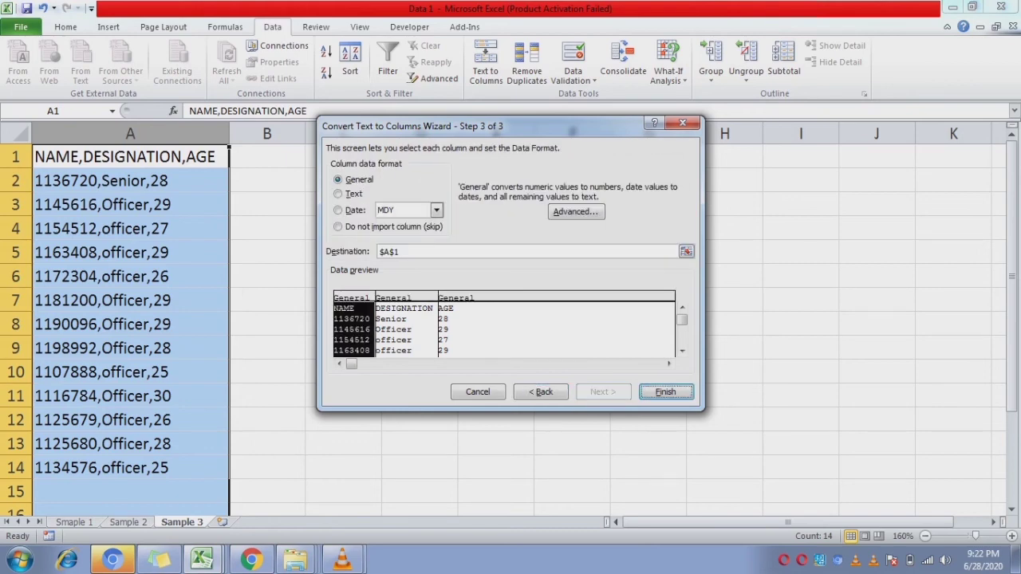
Output Sample 3's split to $I$1 as Text columns, then check the NAME heading in I1.
{"action": "key", "text": "shift+Tab"}
{"action": "key", "text": "shift+Tab"}
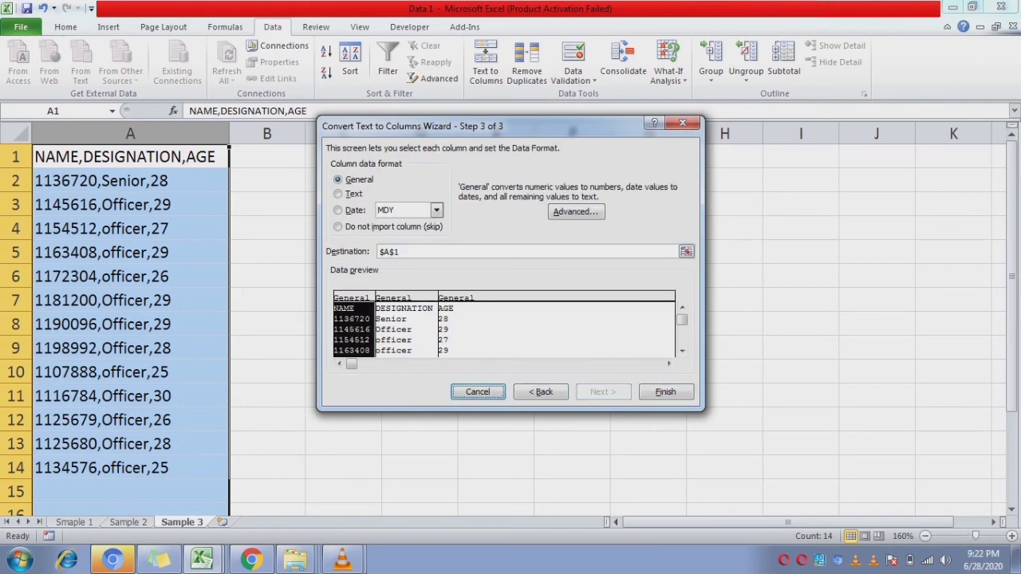
{"action": "key", "text": "shift+Tab"}
{"action": "key", "text": "shift+Right"}
{"action": "key", "text": "shift+Right"}
{"action": "key", "text": "shift+Tab"}
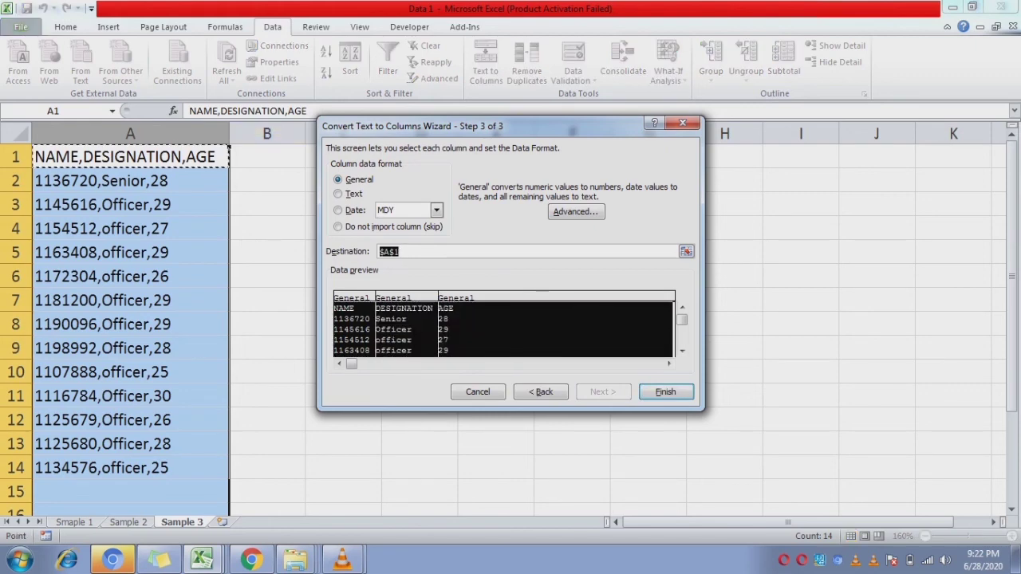
{"action": "key", "text": "Right"}
{"action": "key", "text": "Right"}
{"action": "key", "text": "Right"}
{"action": "key", "text": "shift+Tab"}
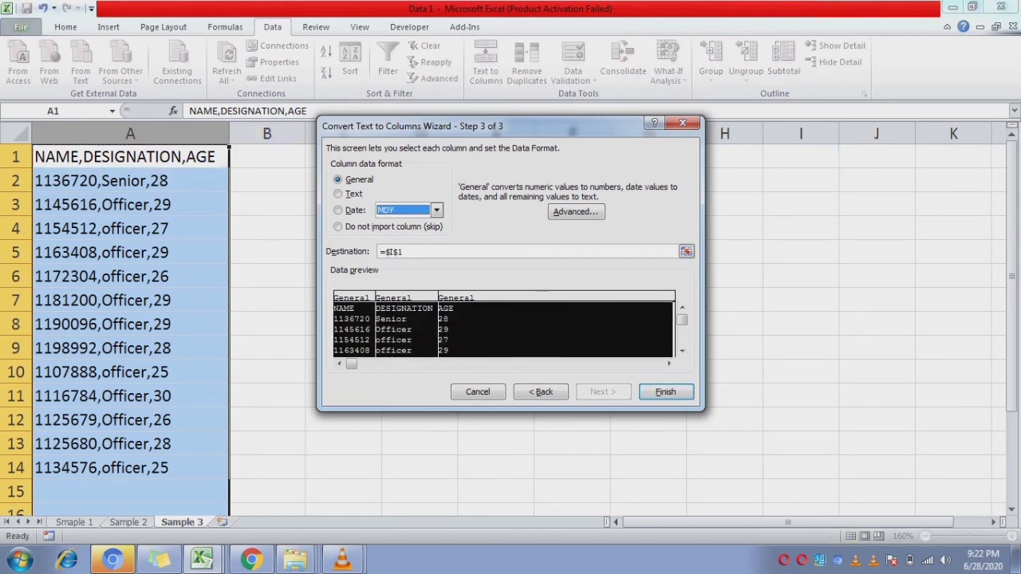
{"action": "key", "text": "shift+Tab"}
{"action": "key", "text": "Down"}
{"action": "key", "text": "Tab"}
{"action": "key", "text": "Tab"}
{"action": "key", "text": "Tab"}
{"action": "key", "text": "Tab"}
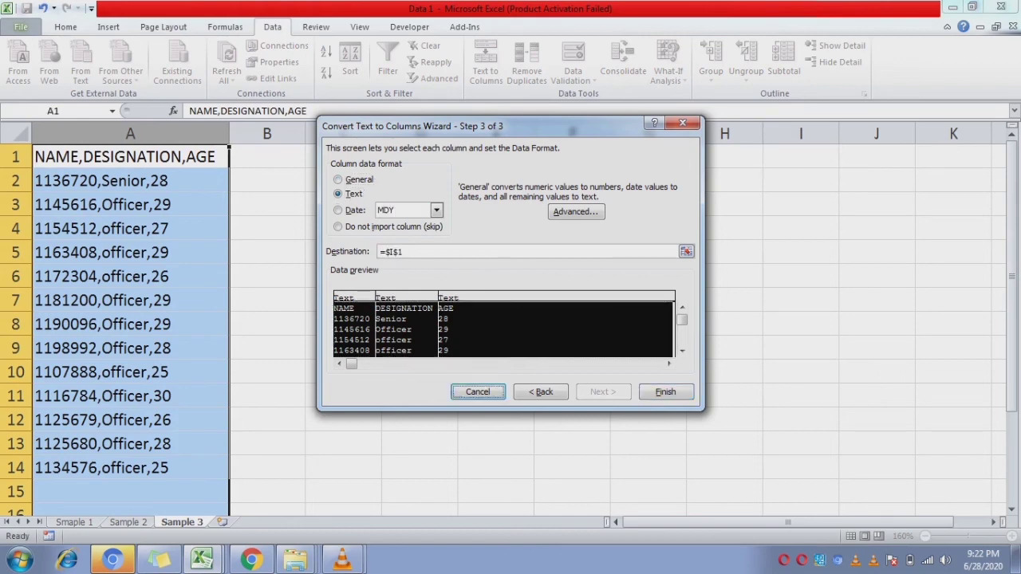
{"action": "key", "text": "Tab"}
{"action": "key", "text": "Tab"}
{"action": "key", "text": "Return"}
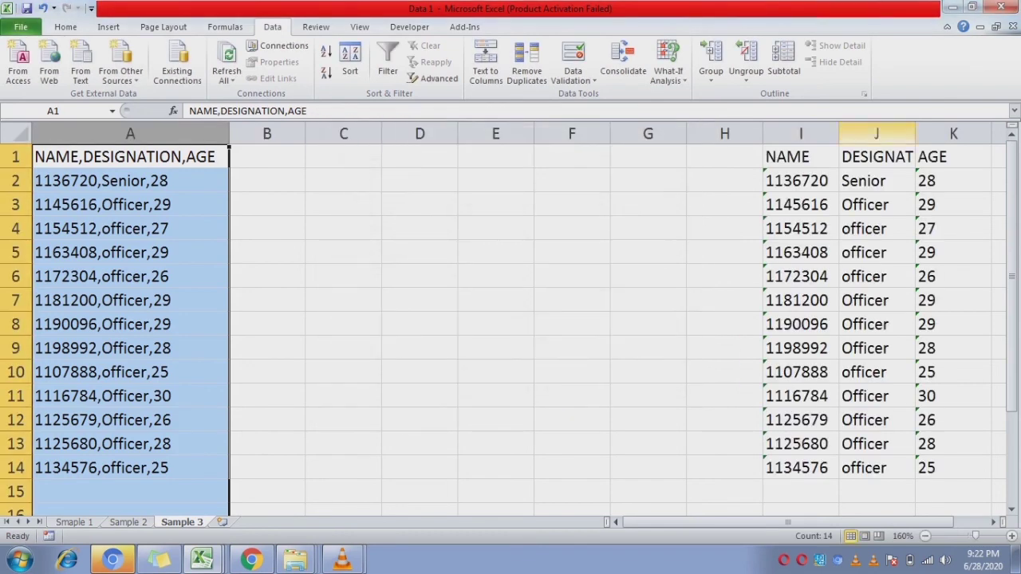
{"action": "left_click", "coordinate": [801, 156]}
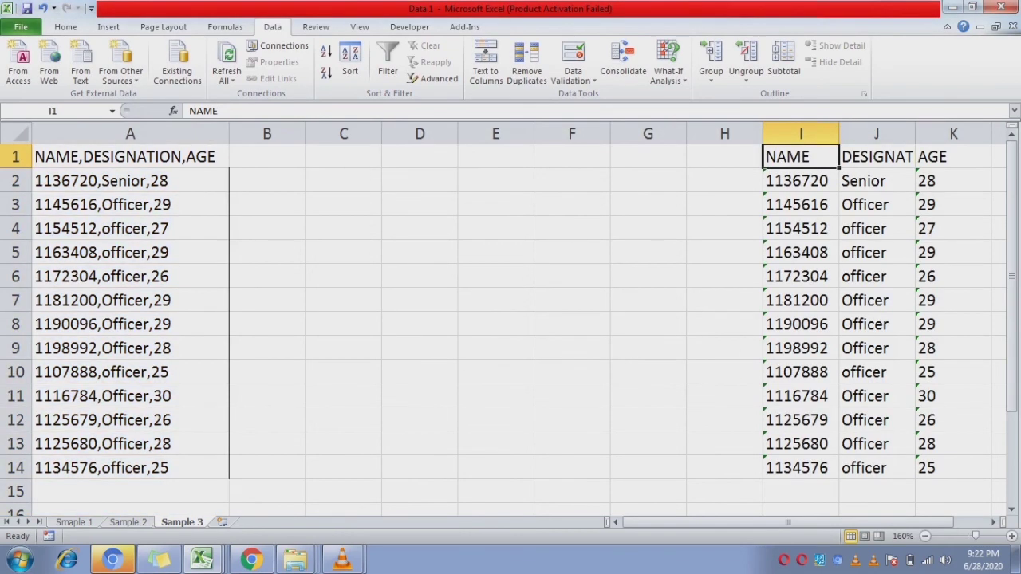